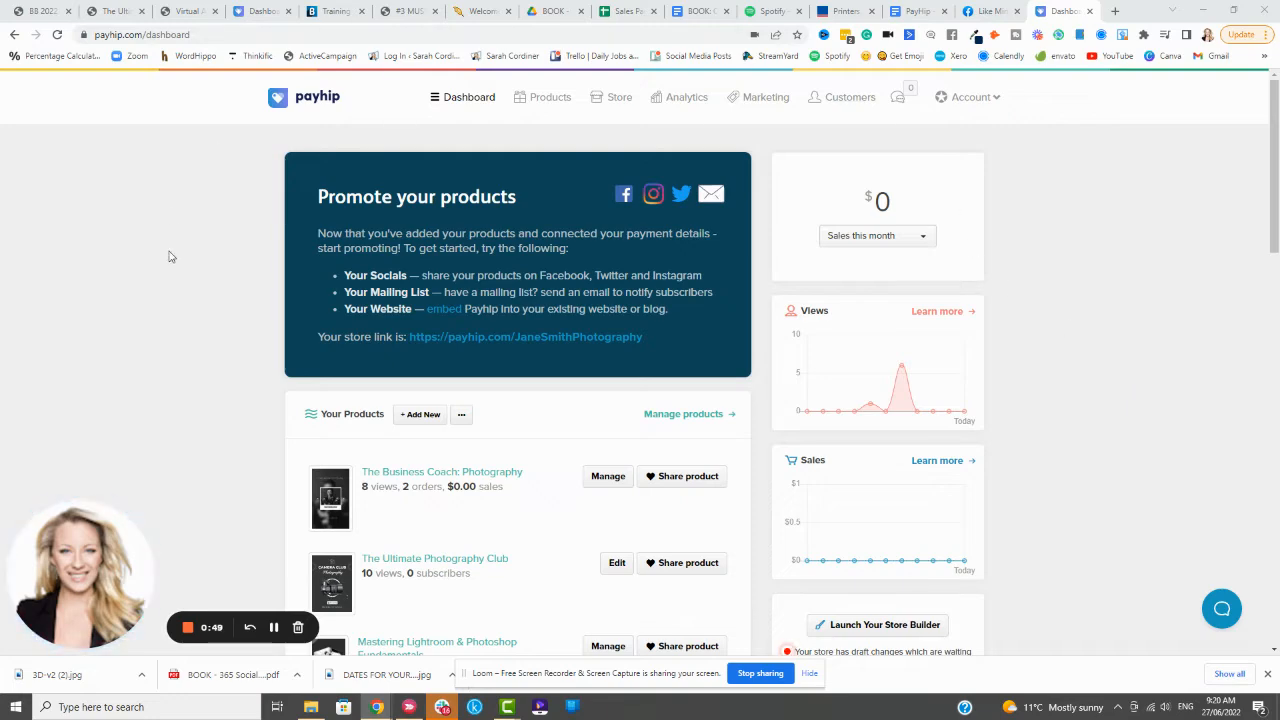
# Go to the product list and start adding a new product, expanding the choice to all product types.
pyautogui.scroll(-4, 172, 265)
pyautogui.scroll(4, 179, 277)
pyautogui.click(538, 101)
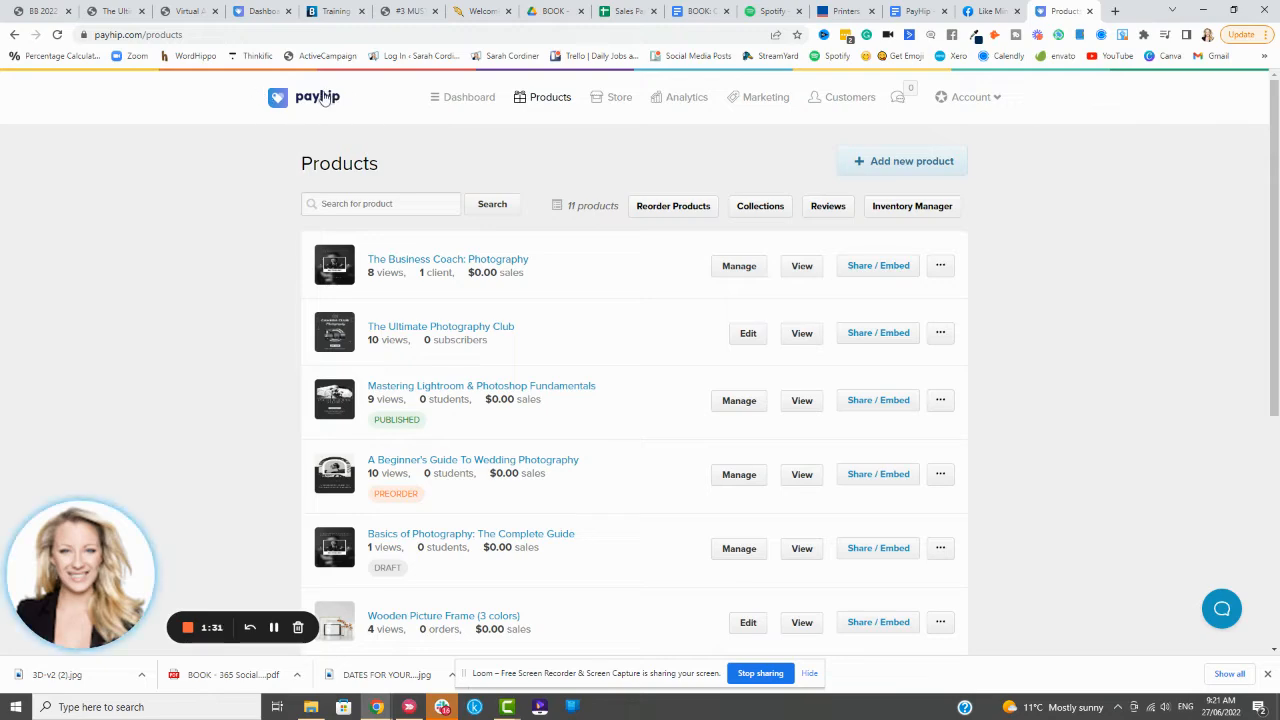
pyautogui.click(904, 164)
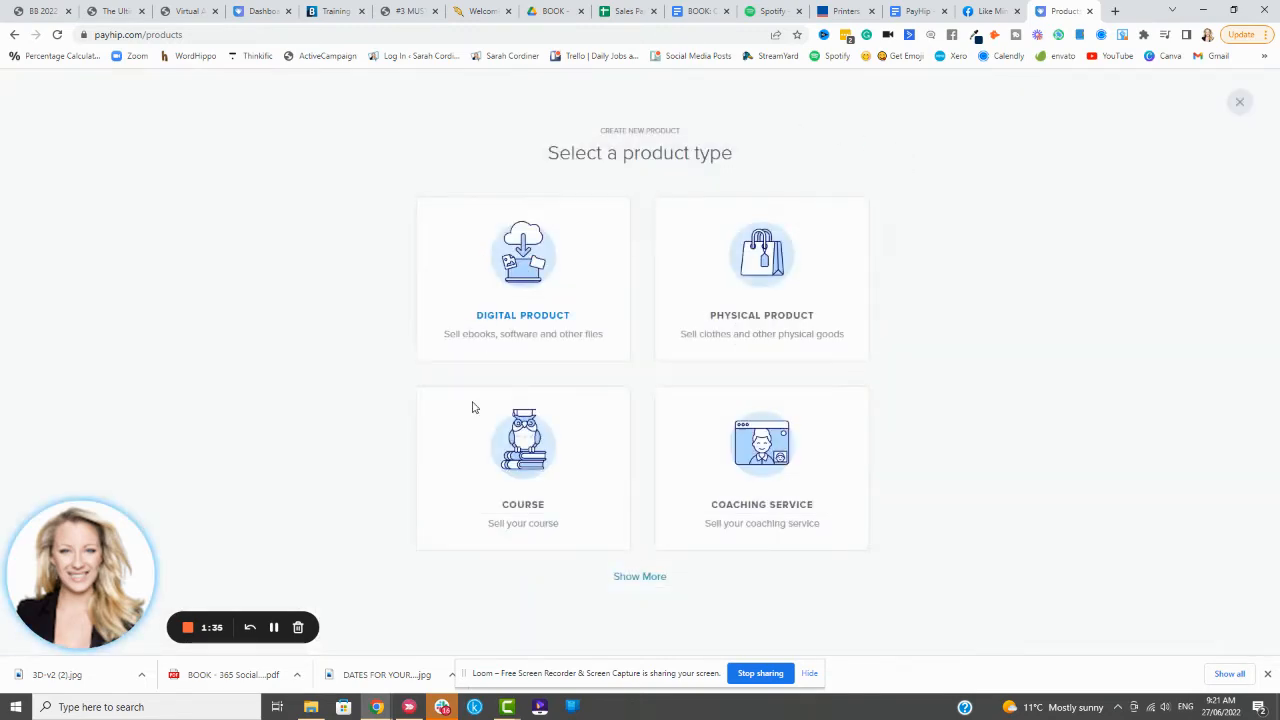
pyautogui.click(646, 582)
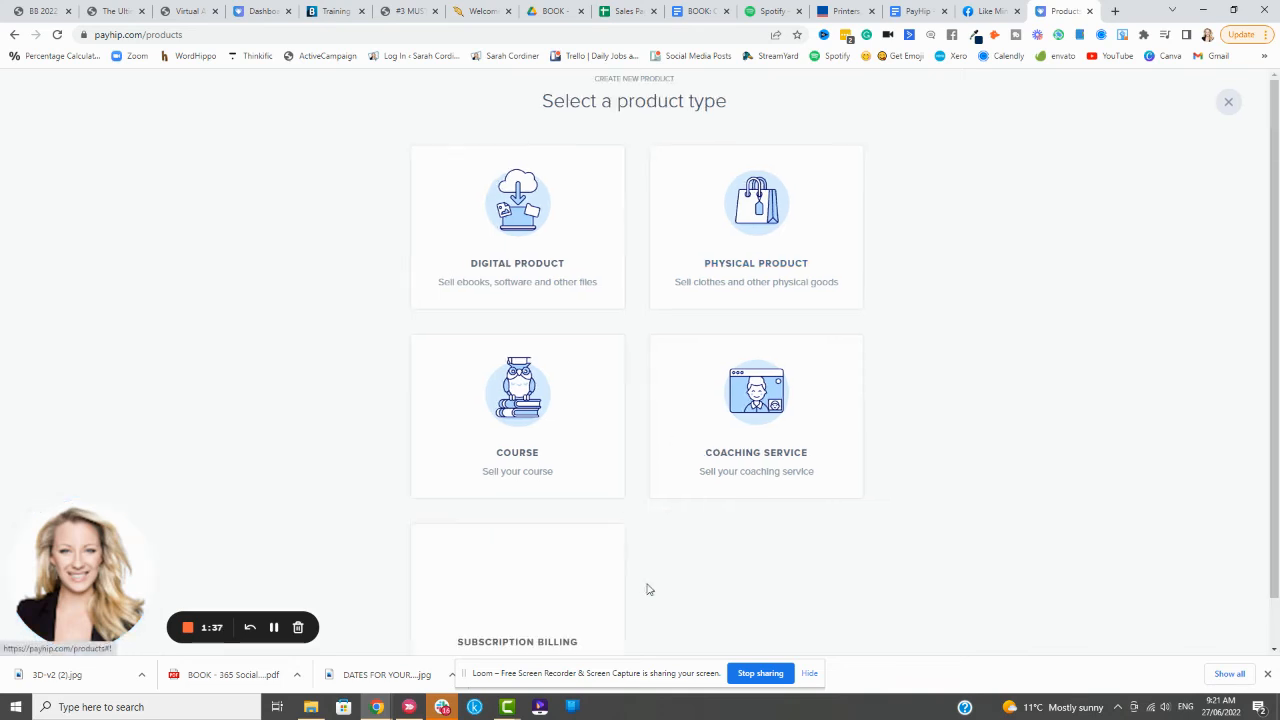
# Choose Digital Product as the type of the new product.
pyautogui.scroll(-1, 566, 300)
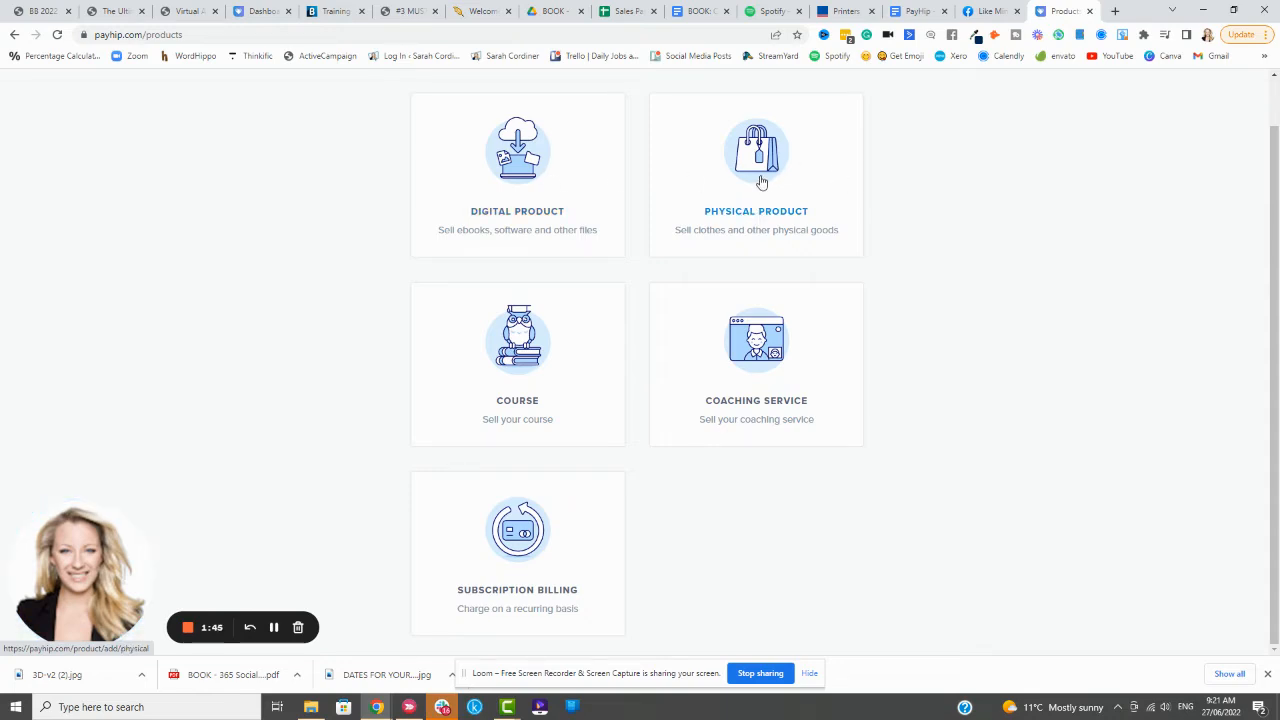
pyautogui.scroll(1, 780, 190)
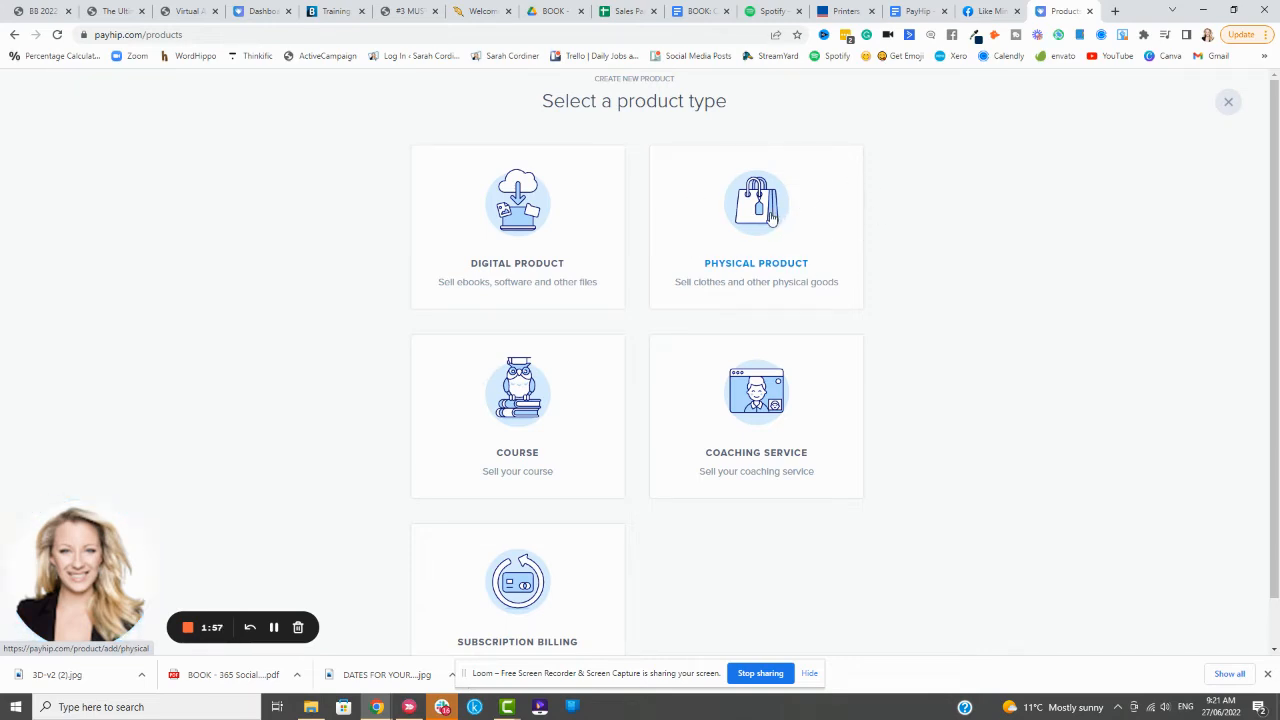
pyautogui.scroll(-1, 770, 218)
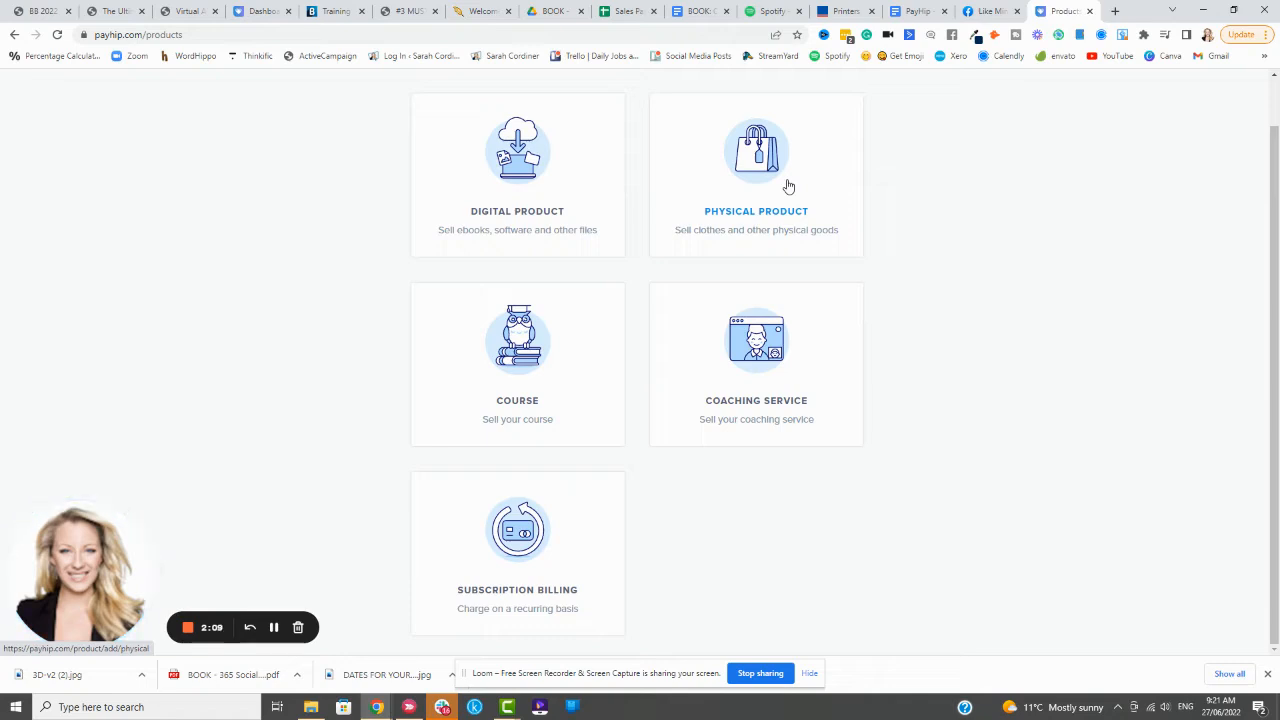
pyautogui.scroll(1, 788, 186)
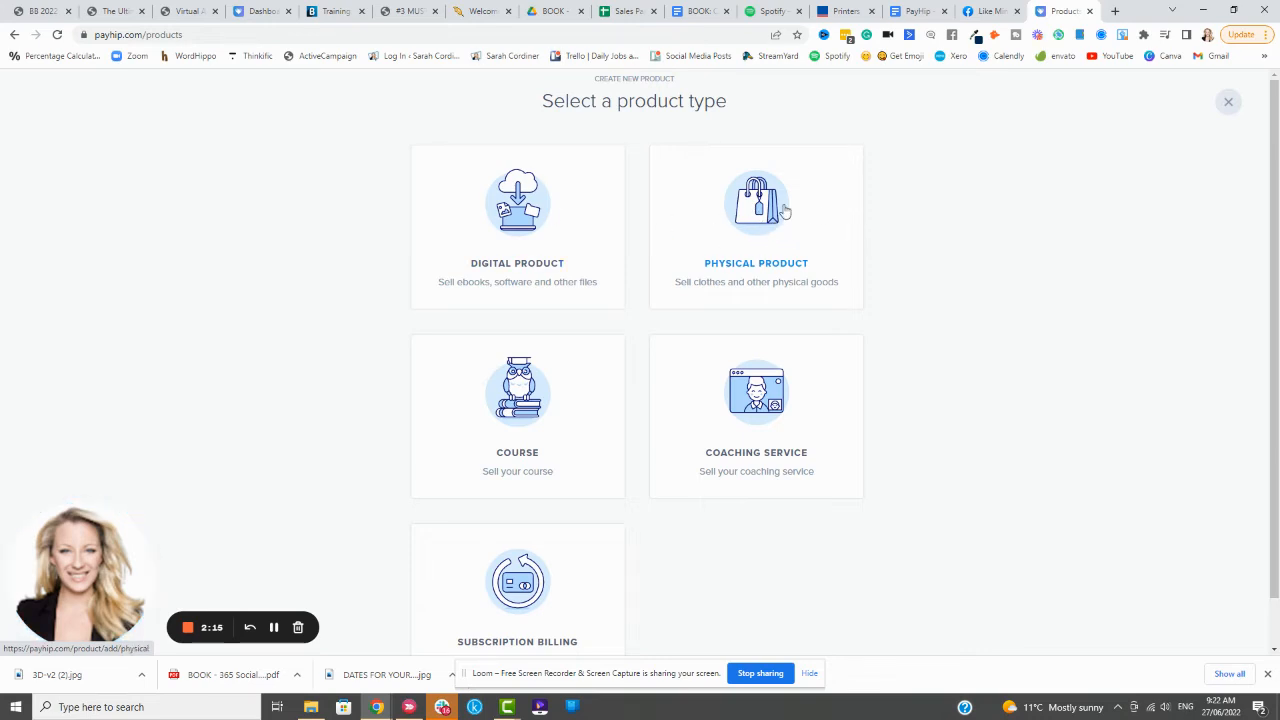
pyautogui.scroll(-1, 785, 215)
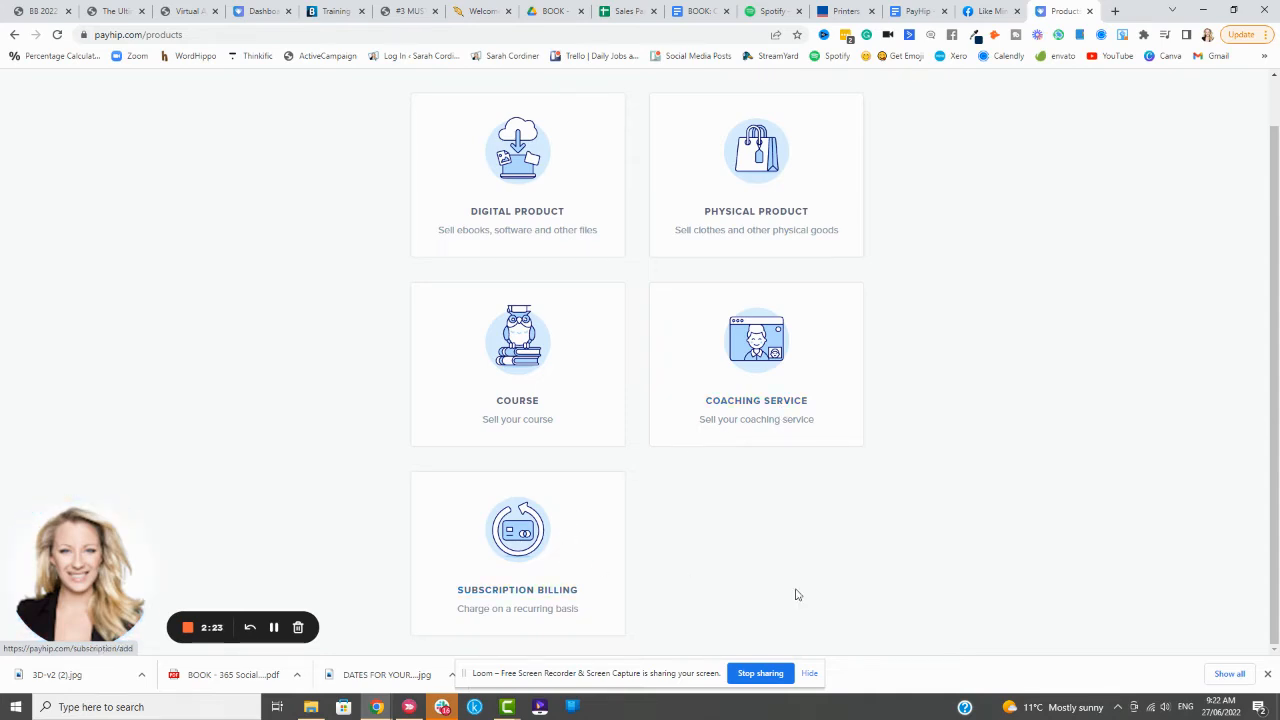
pyautogui.click(1267, 674)
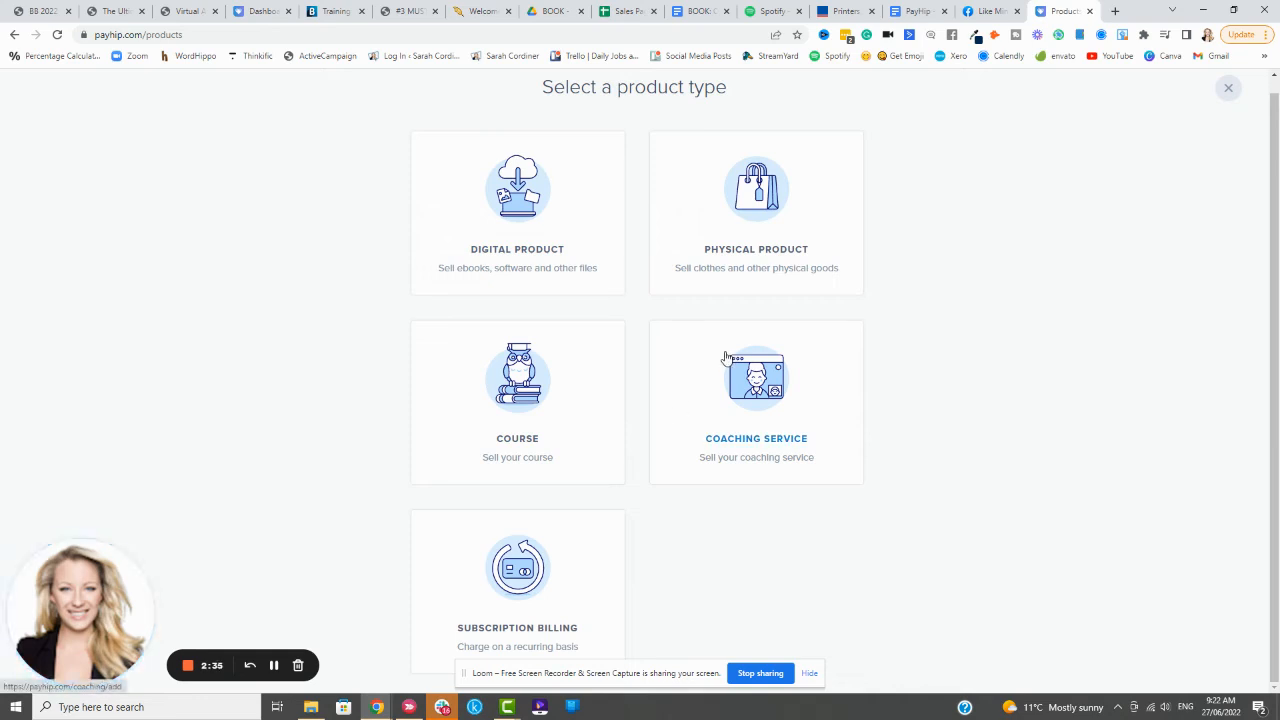
pyautogui.scroll(1, 946, 317)
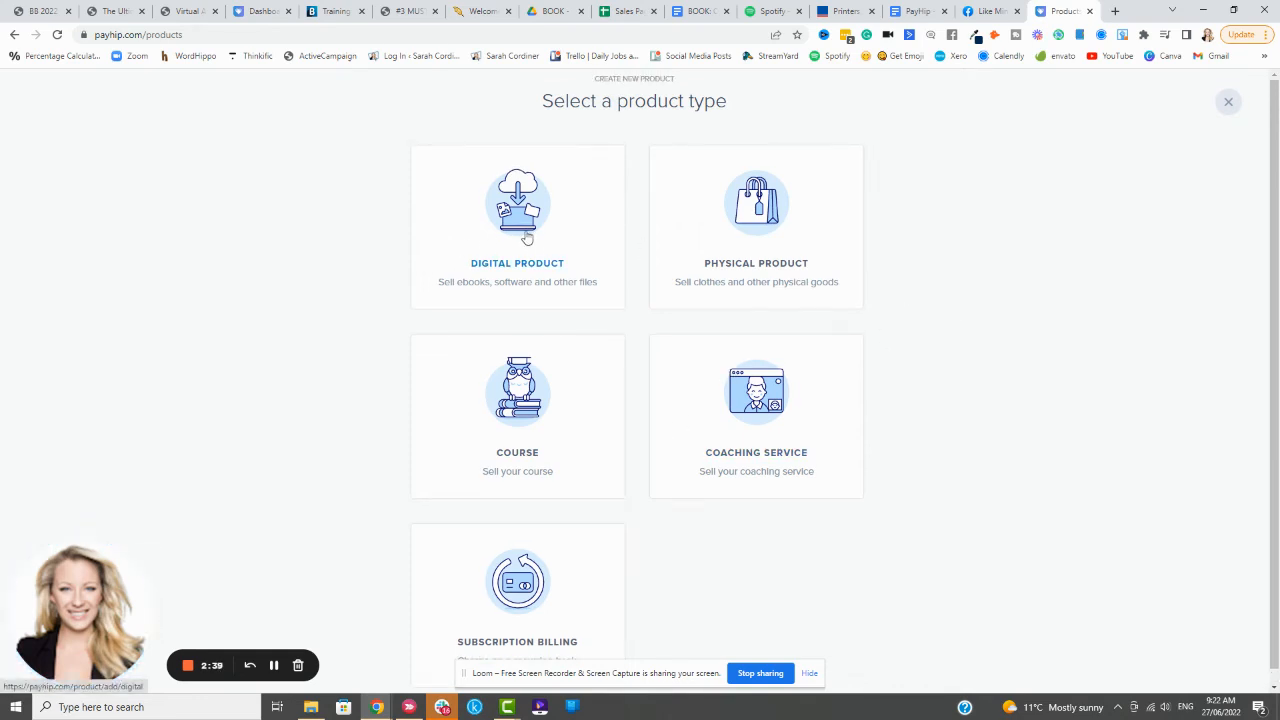
pyautogui.click(524, 222)
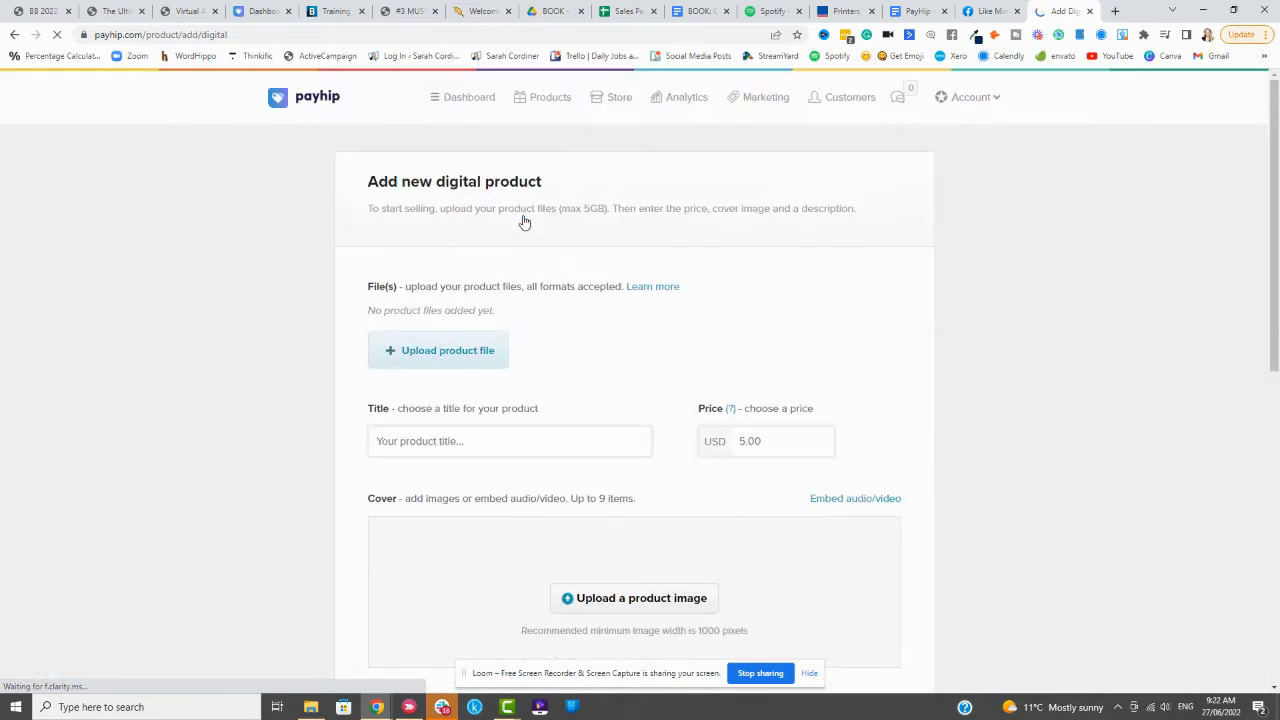
# Upload the "BOOK - 365 Social Media Post Ideas" PDF from Downloads as the product file.
pyautogui.click(442, 355)
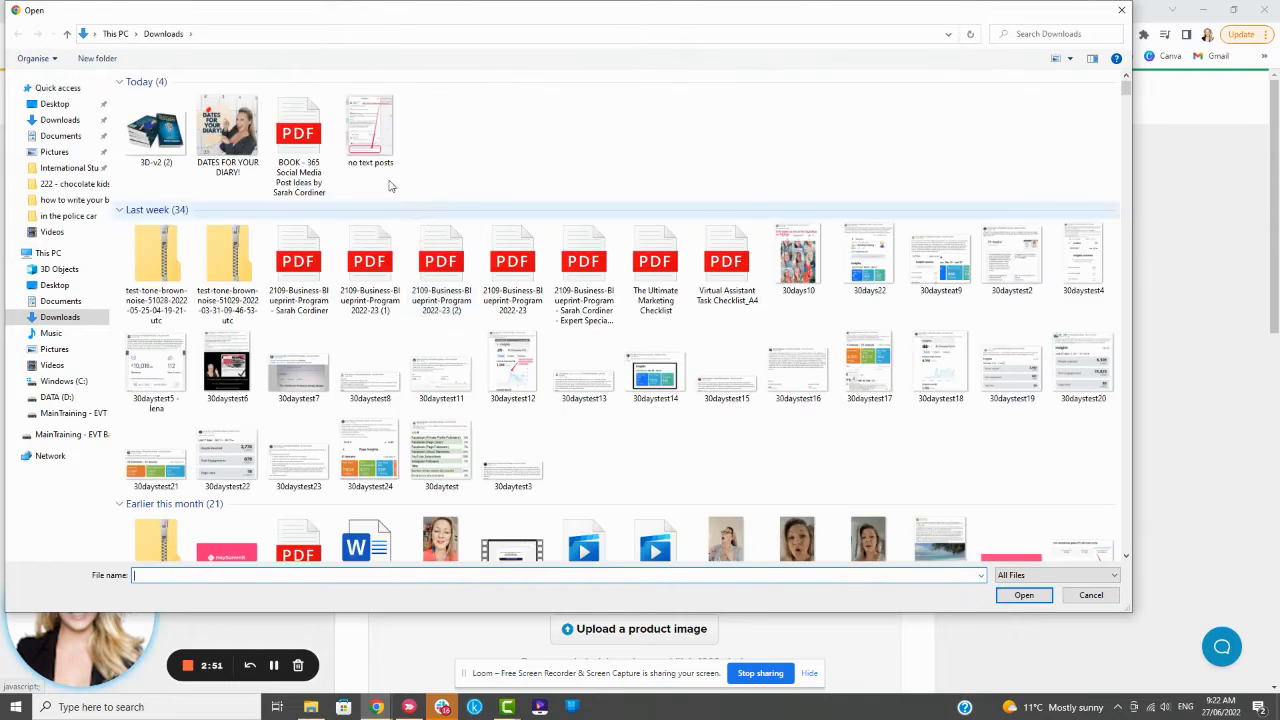
pyautogui.click(298, 140)
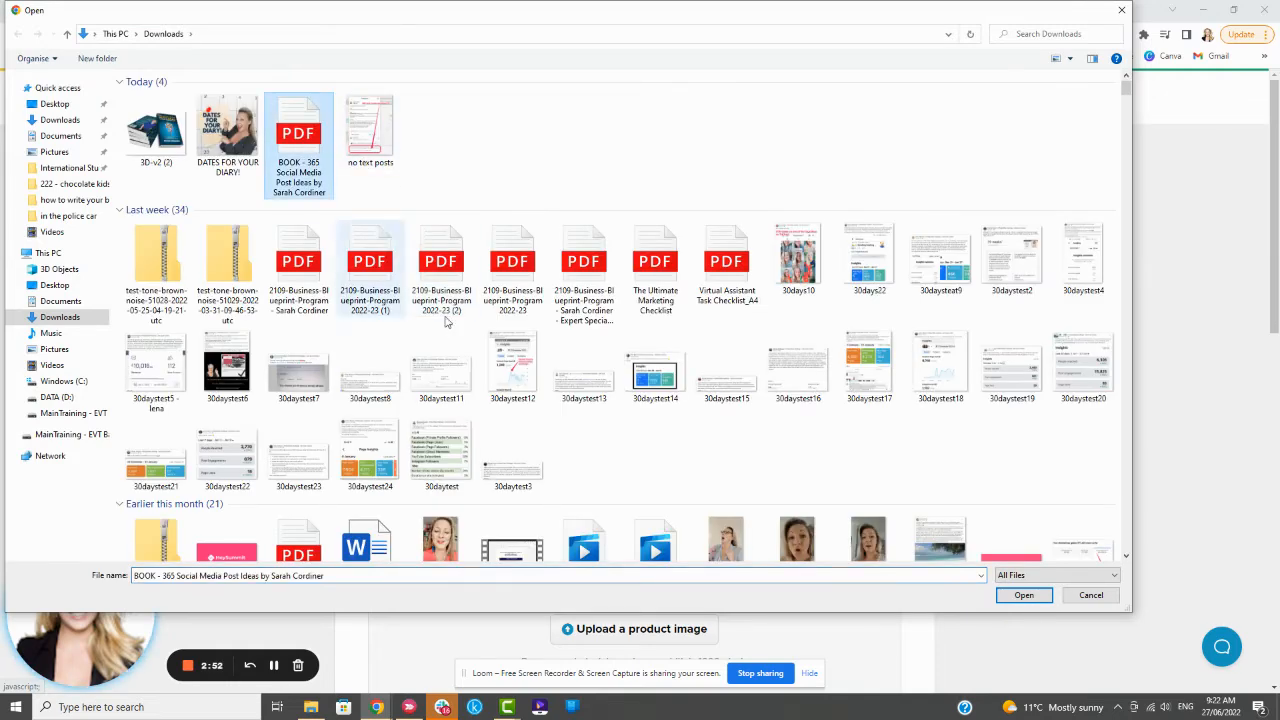
pyautogui.click(1024, 595)
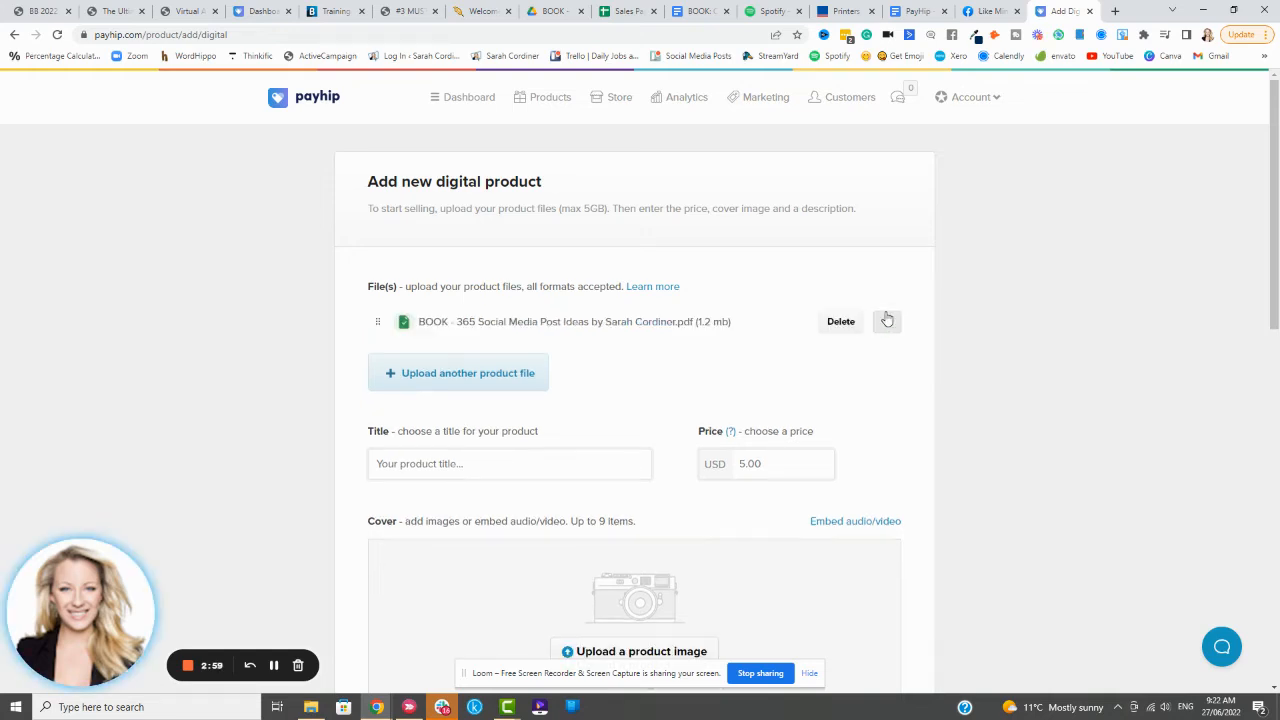
# Give the digital product the title "365 Social Media Post Ideas".
pyautogui.scroll(-1, 650, 335)
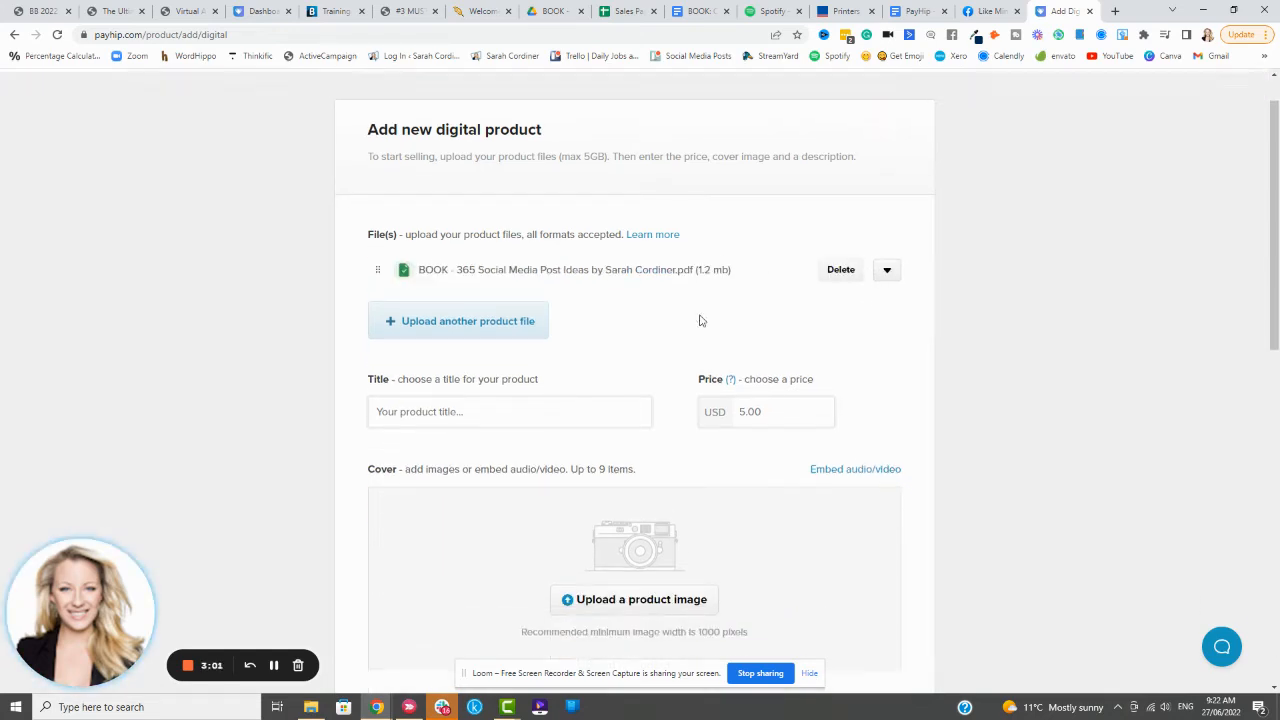
pyautogui.click(459, 396)
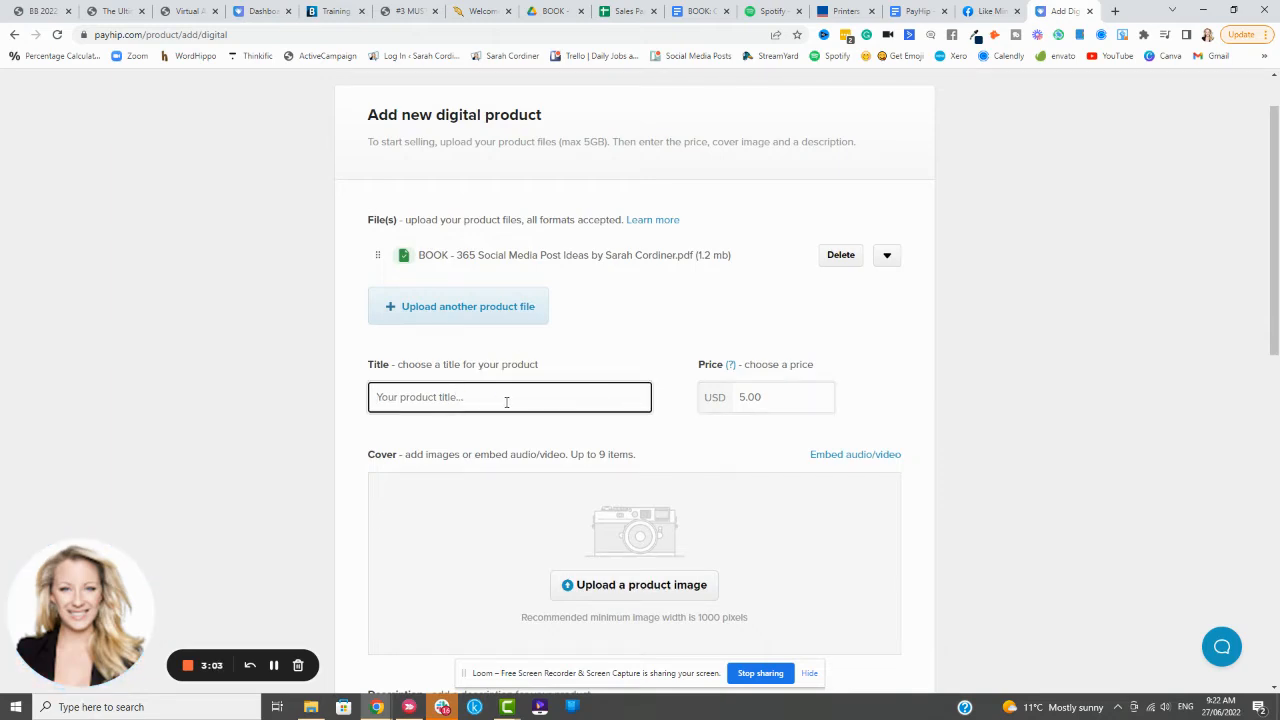
pyautogui.write('365 S')
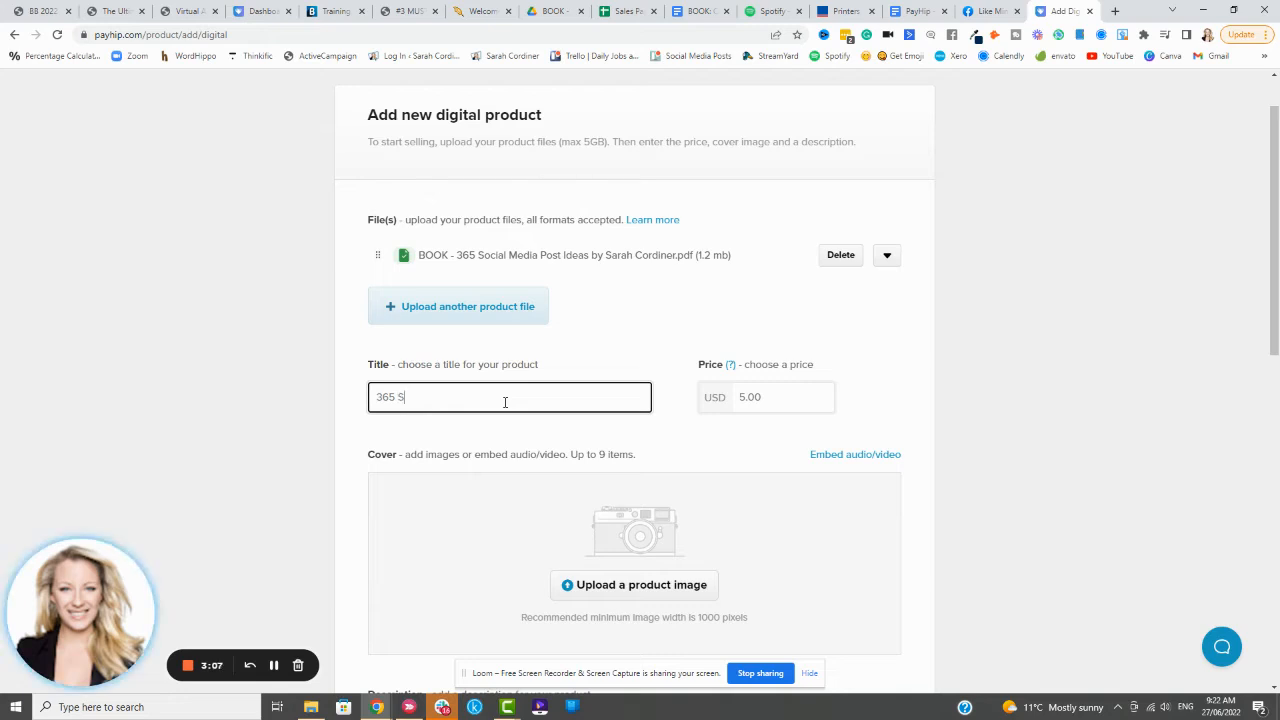
pyautogui.write('ocial Media Post ')
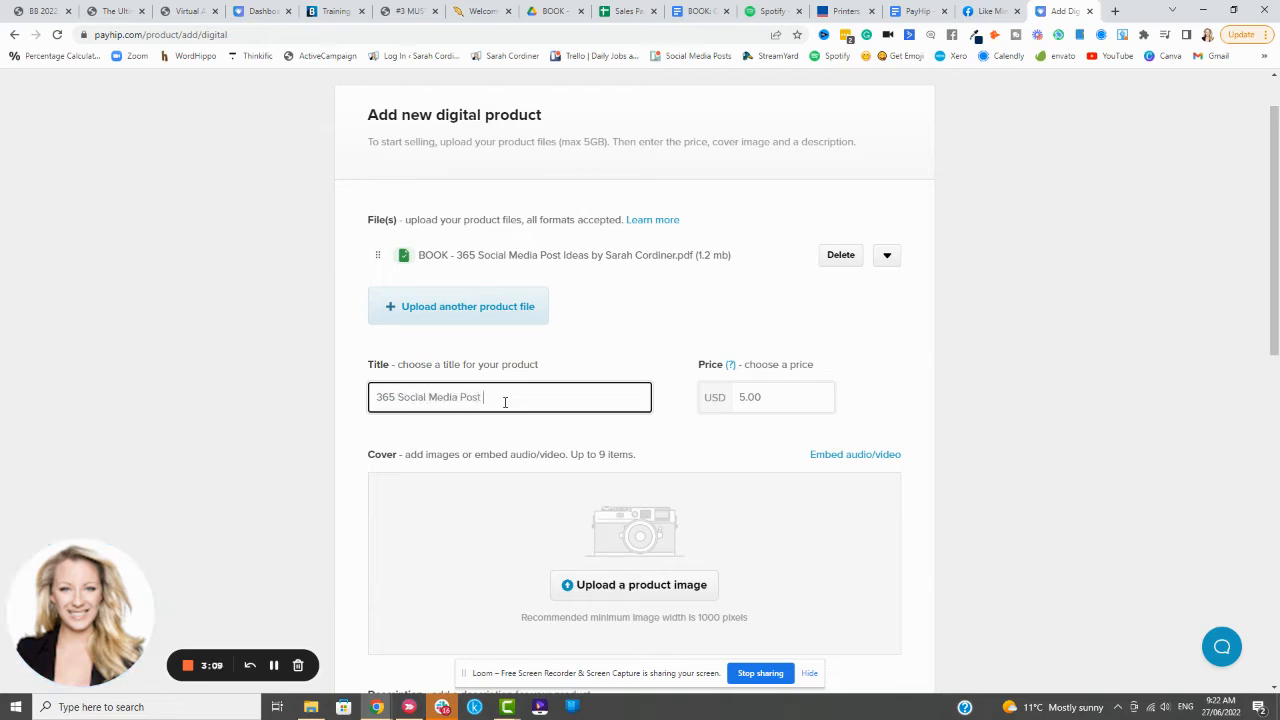
pyautogui.write('Ideas')
pyautogui.click(754, 396)
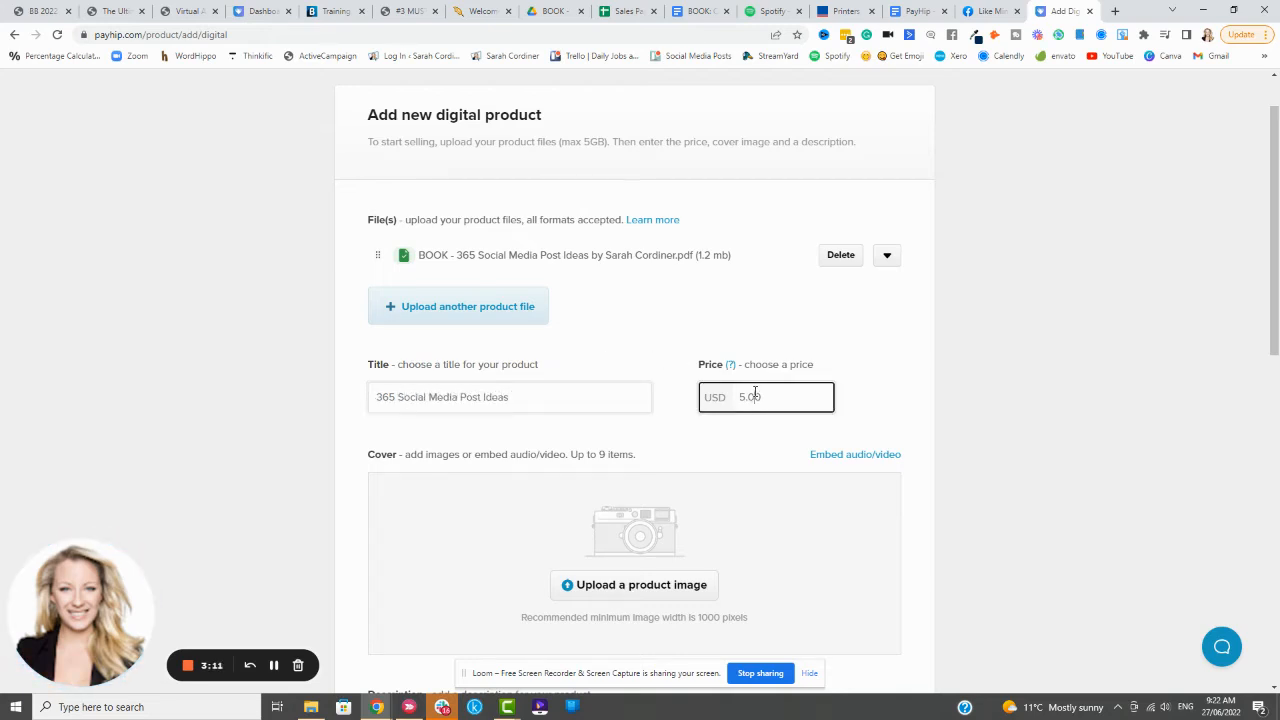
pyautogui.moveTo(802, 391); pyautogui.dragTo(725, 400)
pyautogui.click(848, 372)
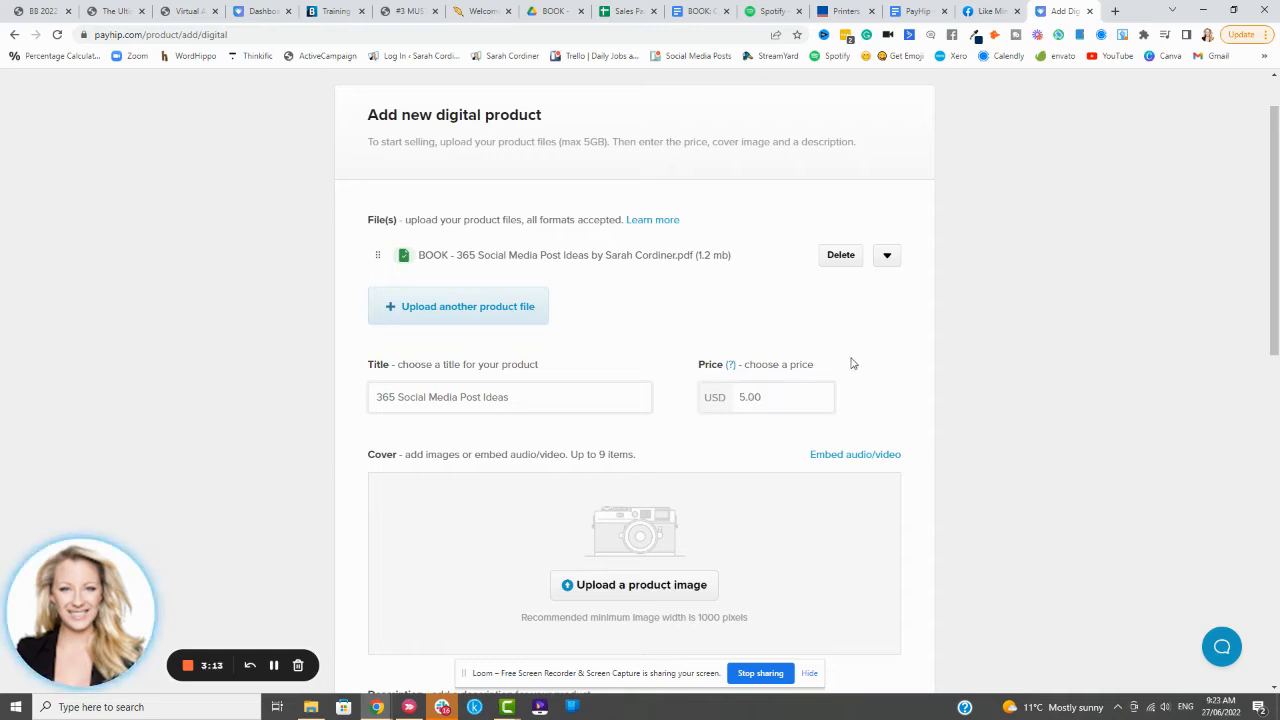
# Upload the image "3D-v2 (2)" from Downloads as the product's cover.
pyautogui.scroll(-2, 877, 352)
pyautogui.click(628, 388)
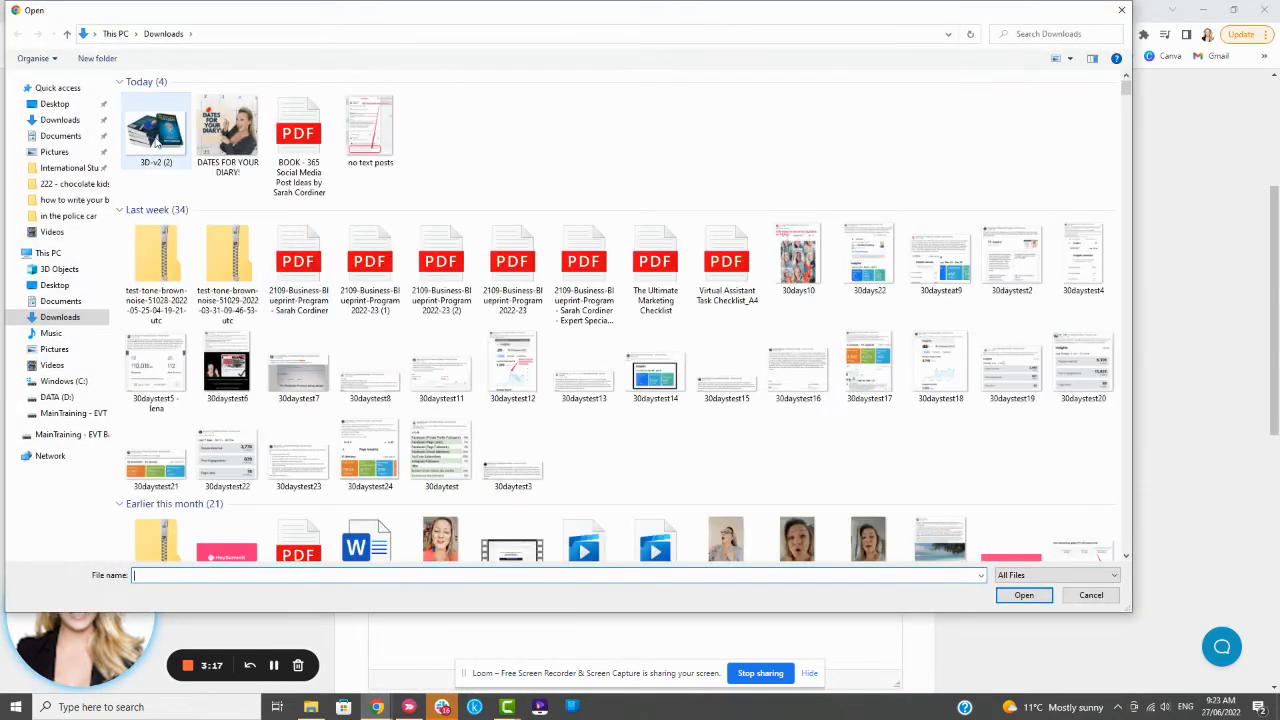
pyautogui.click(155, 130)
pyautogui.click(1024, 595)
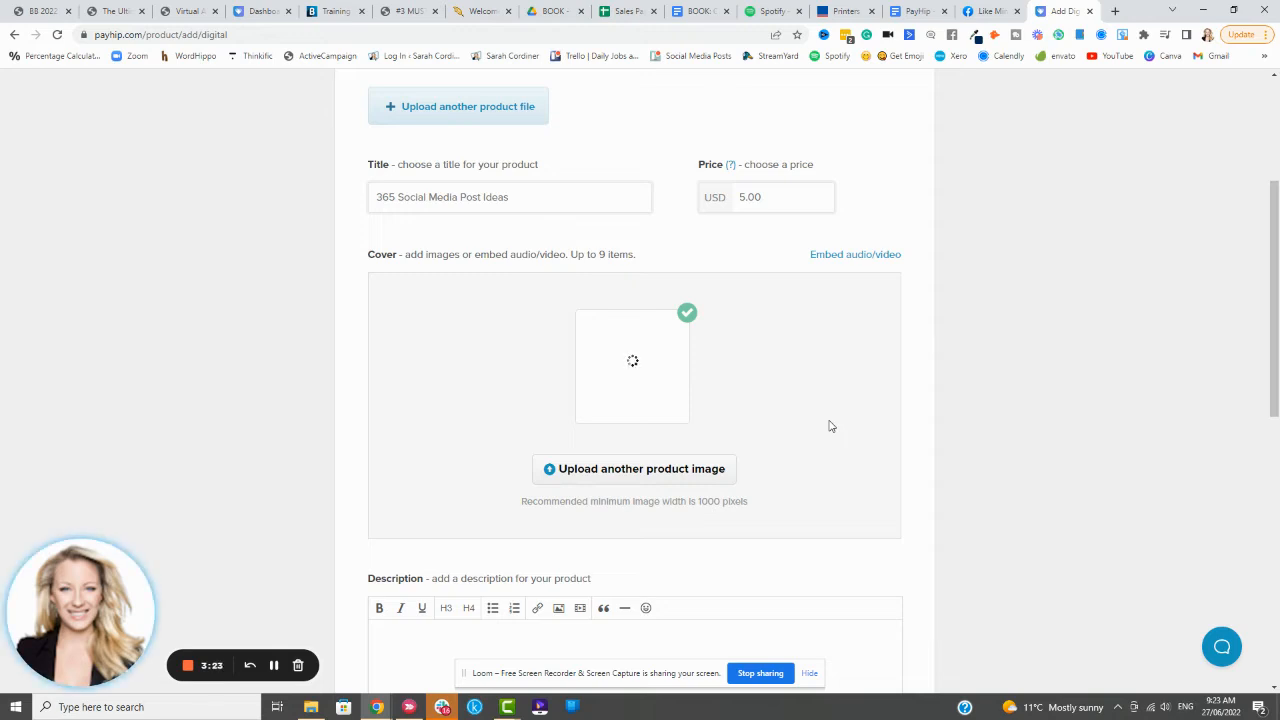
# Enter the placeholder text "dsahfkfshjfhk" as the product description.
pyautogui.scroll(-2, 720, 360)
pyautogui.moveTo(635, 283)
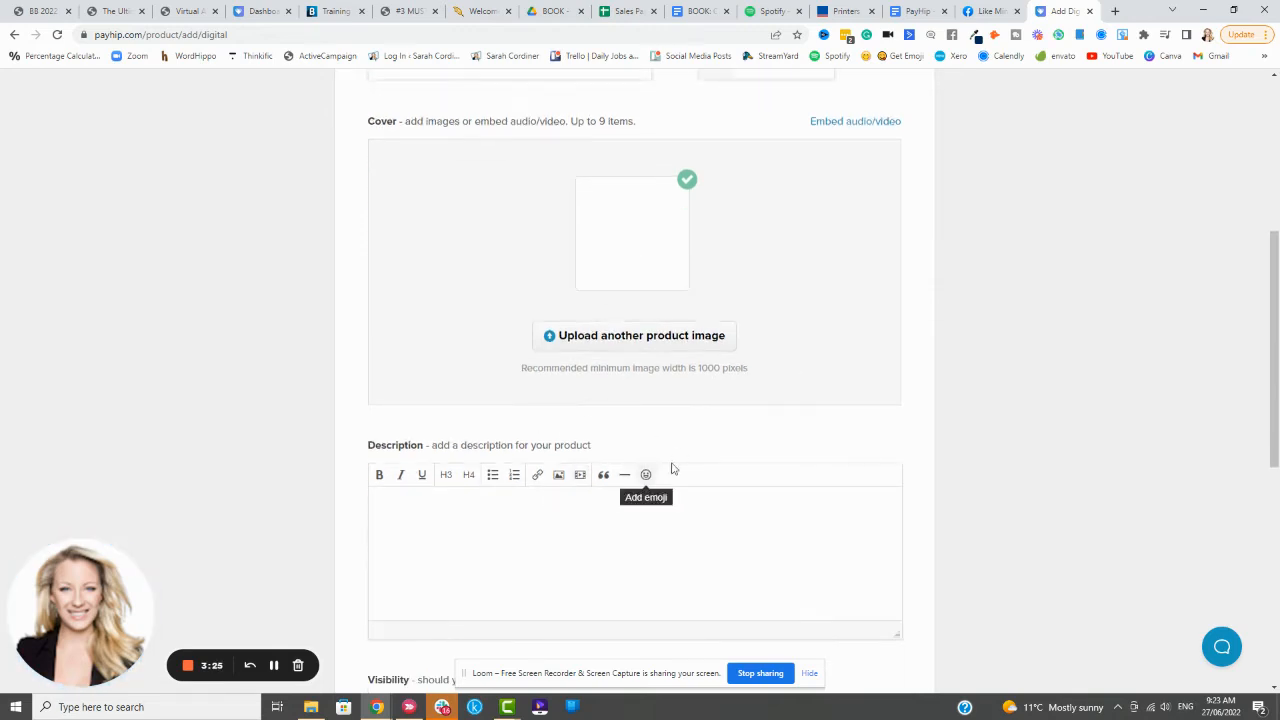
pyautogui.click(459, 522)
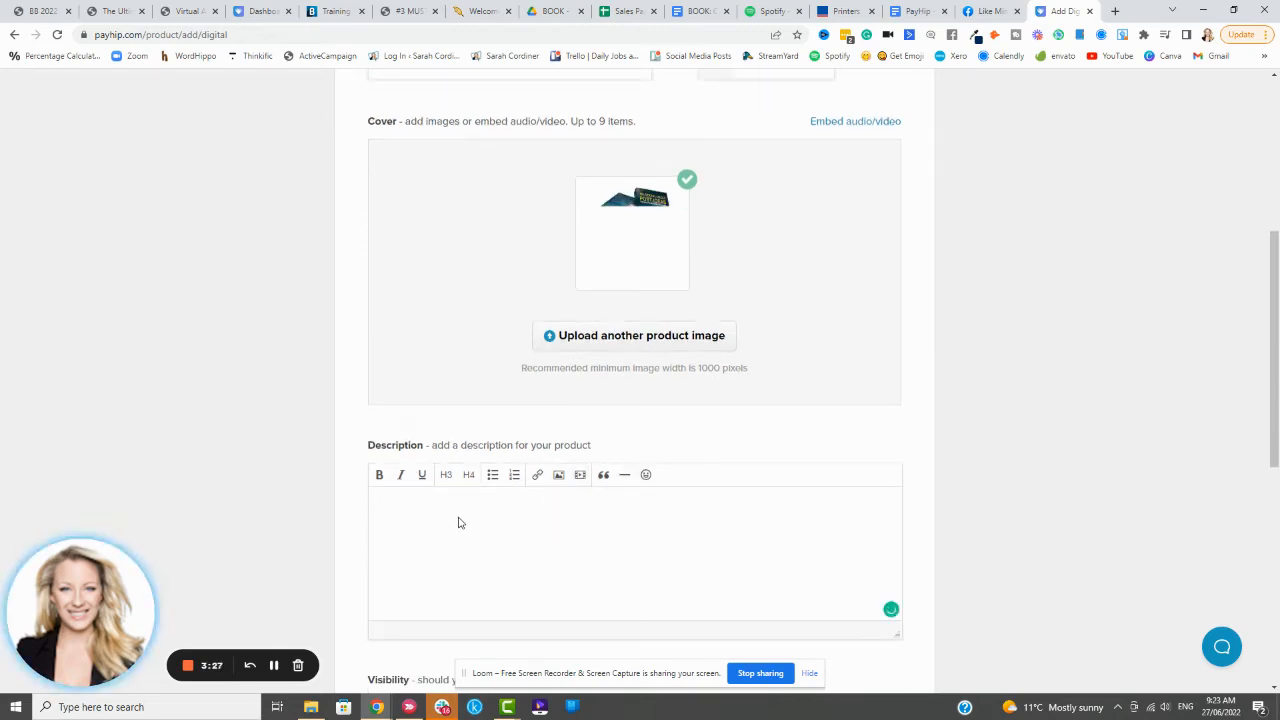
pyautogui.write('dsahfkfshjfhk')
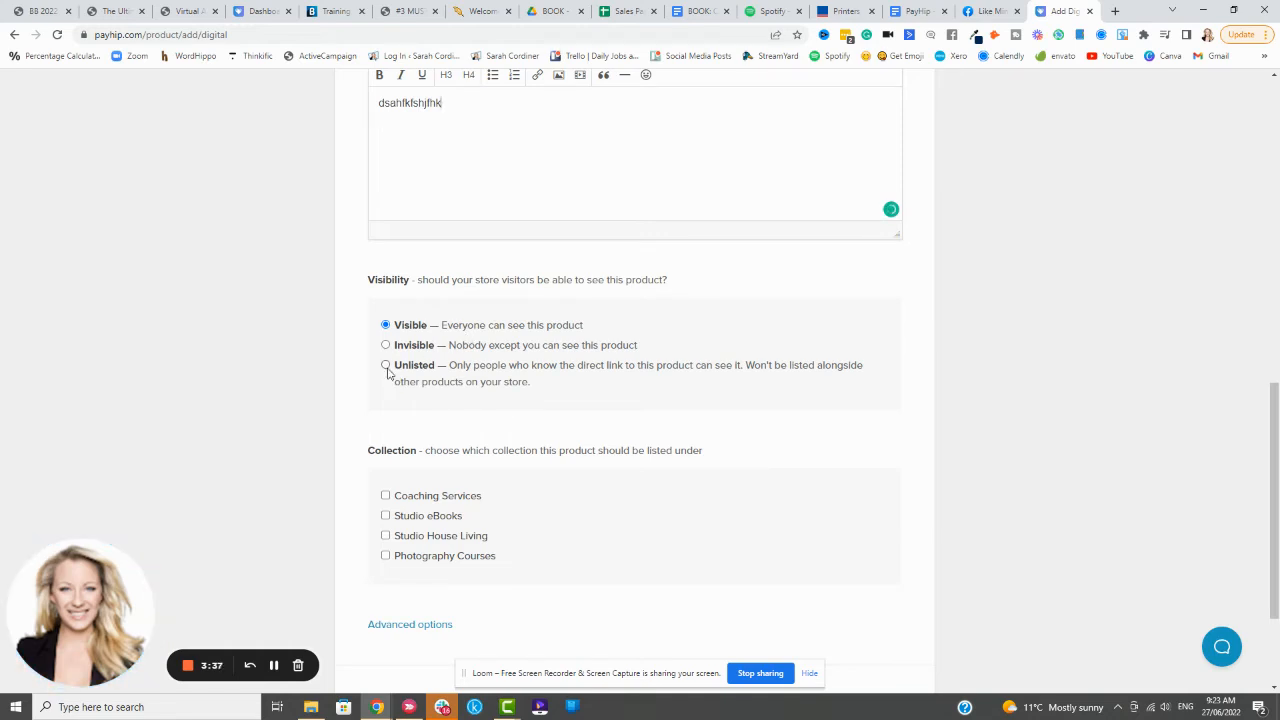
# Assign the product to the Studio eBooks collection and add it to the store.
pyautogui.scroll(1, 387, 372)
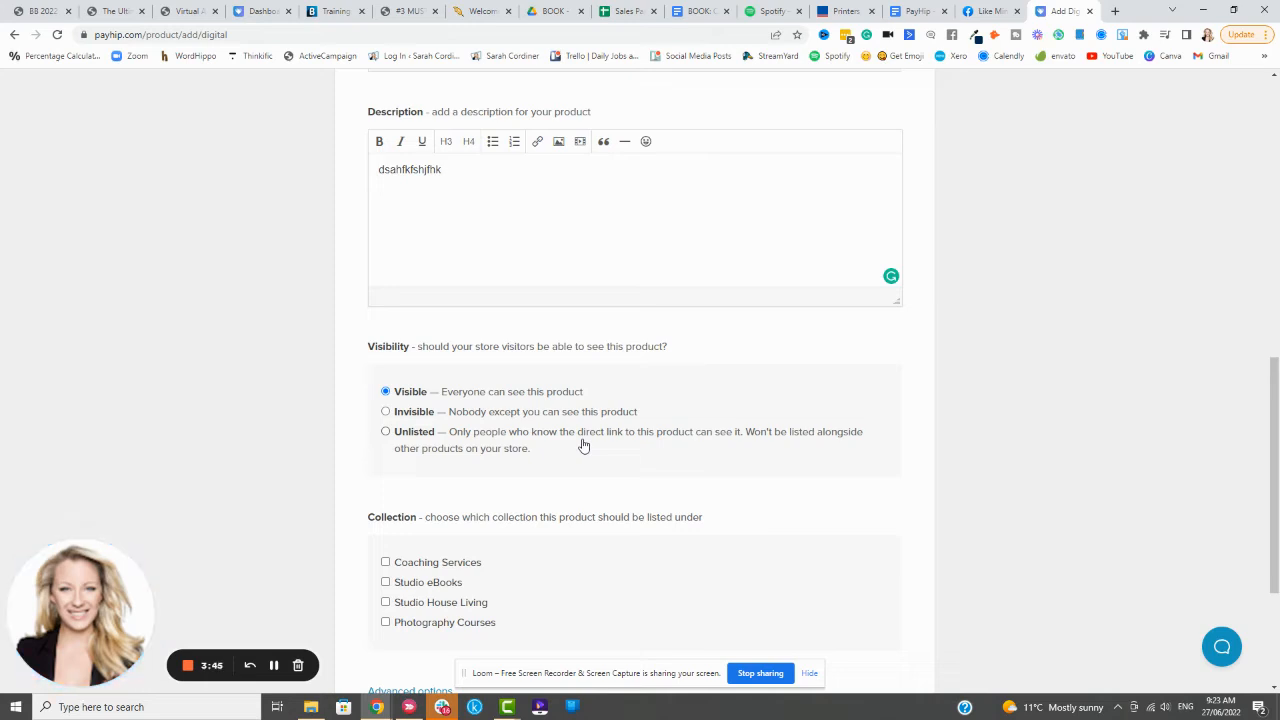
pyautogui.scroll(-3, 540, 422)
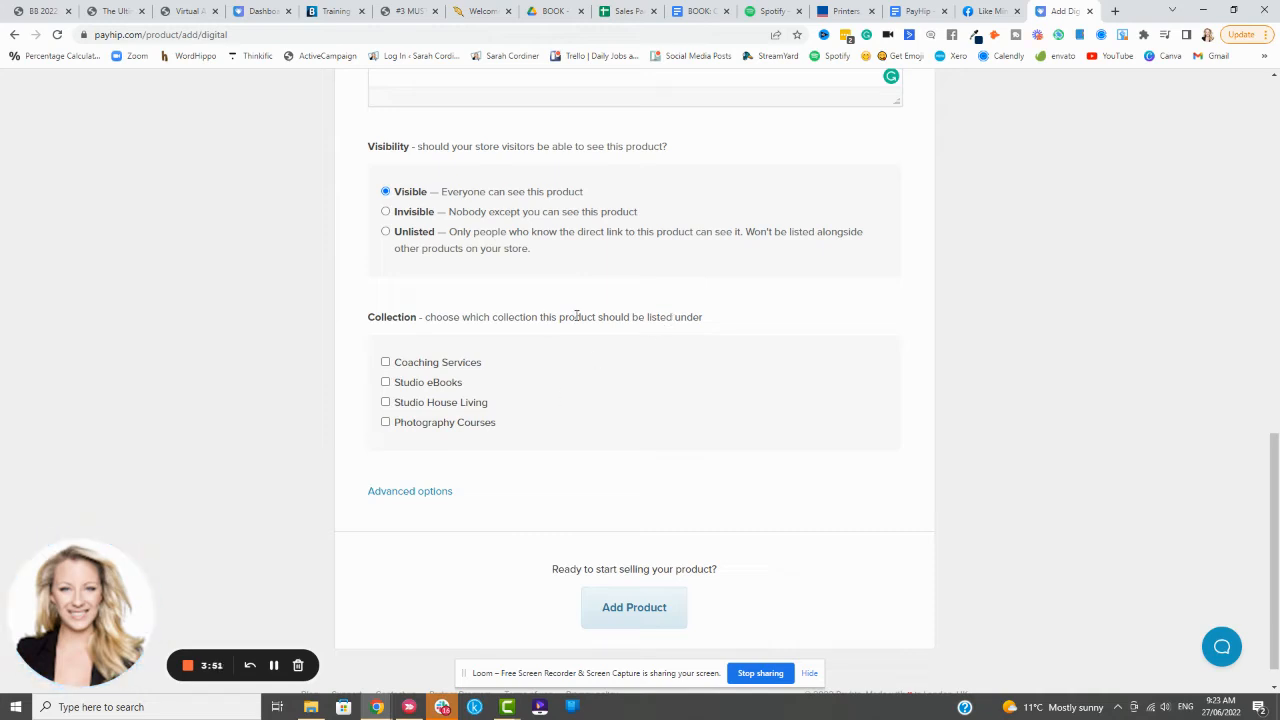
pyautogui.click(386, 383)
pyautogui.scroll(-1, 651, 380)
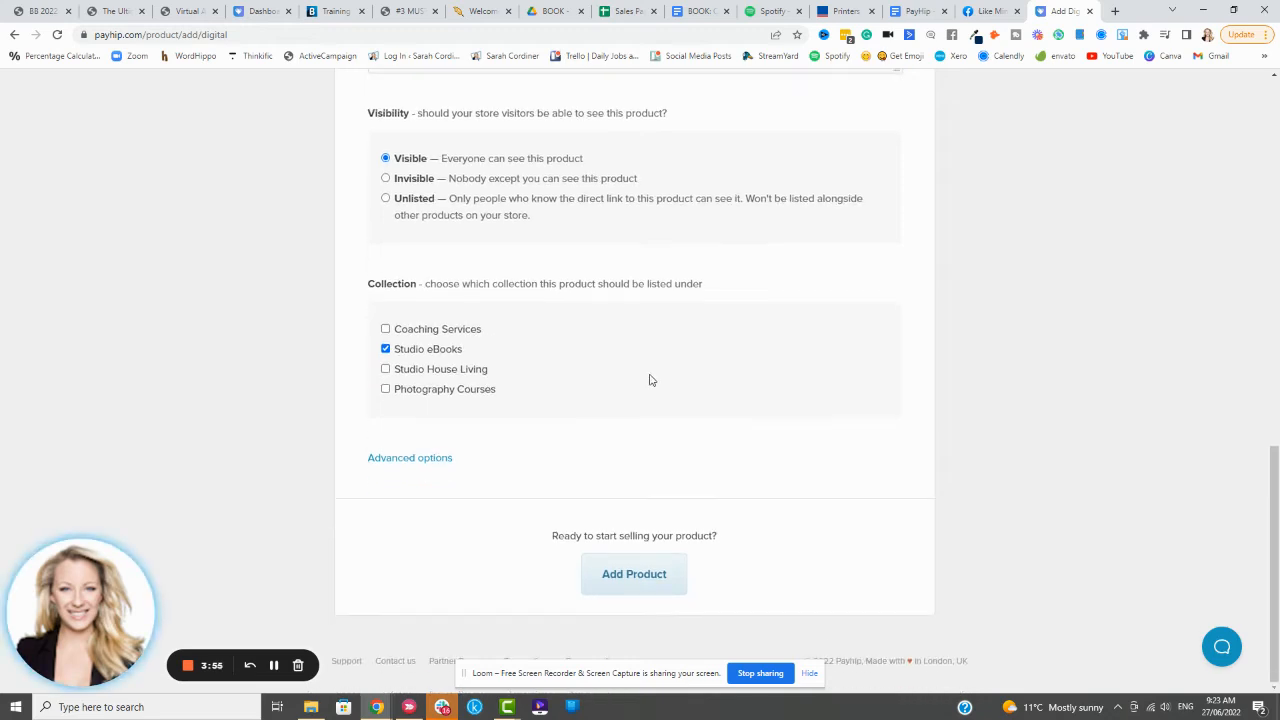
pyautogui.click(624, 578)
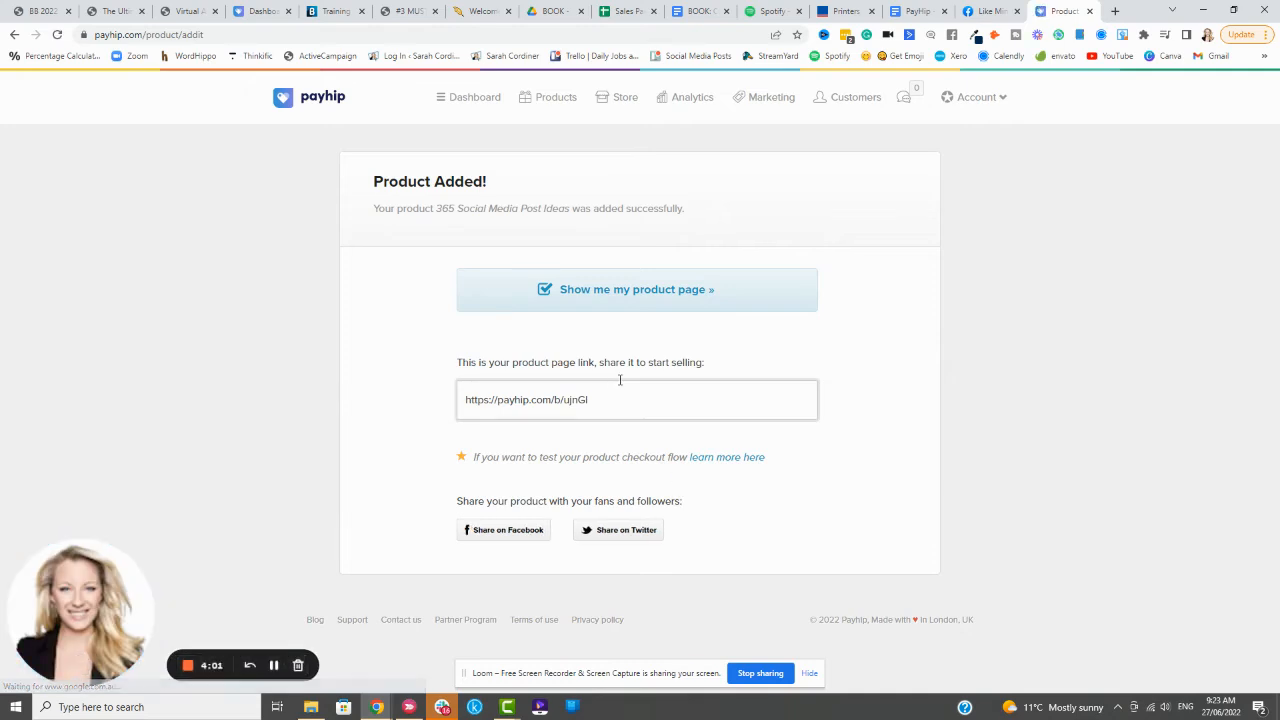
# Copy the new product's page link and open it in a new browser tab to view the sales page.
pyautogui.click(977, 99)
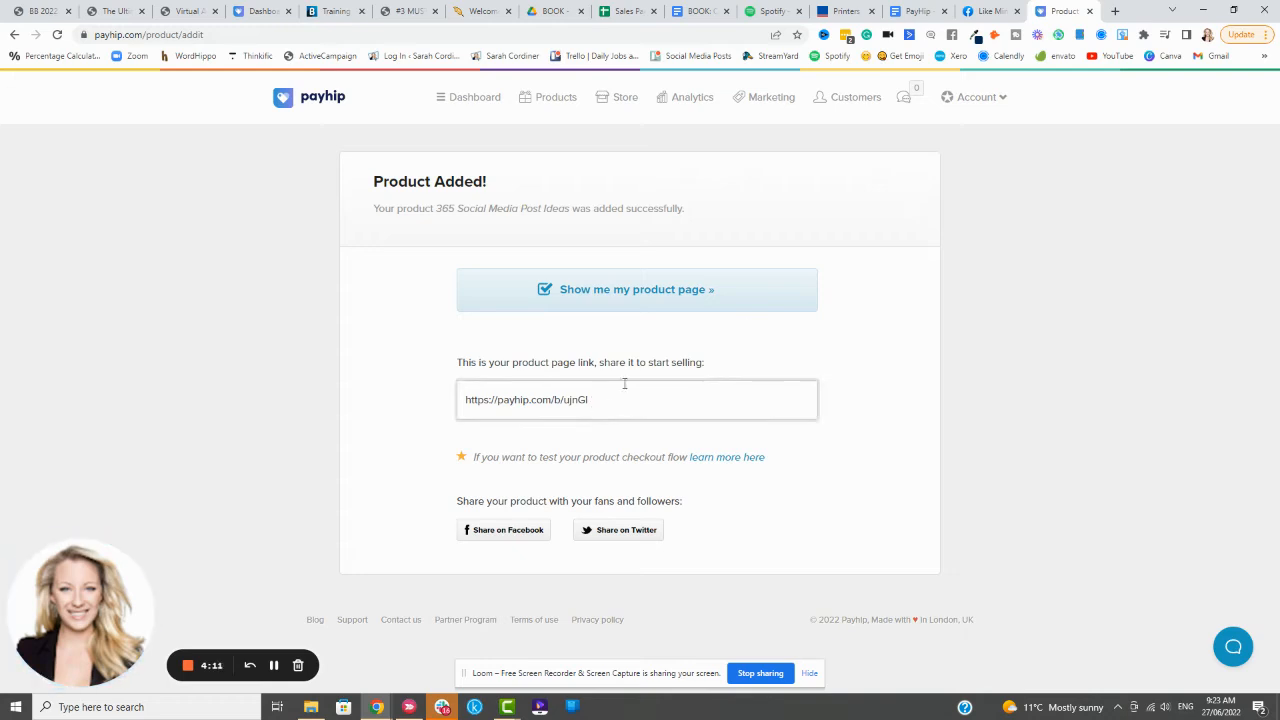
pyautogui.moveTo(968, 98)
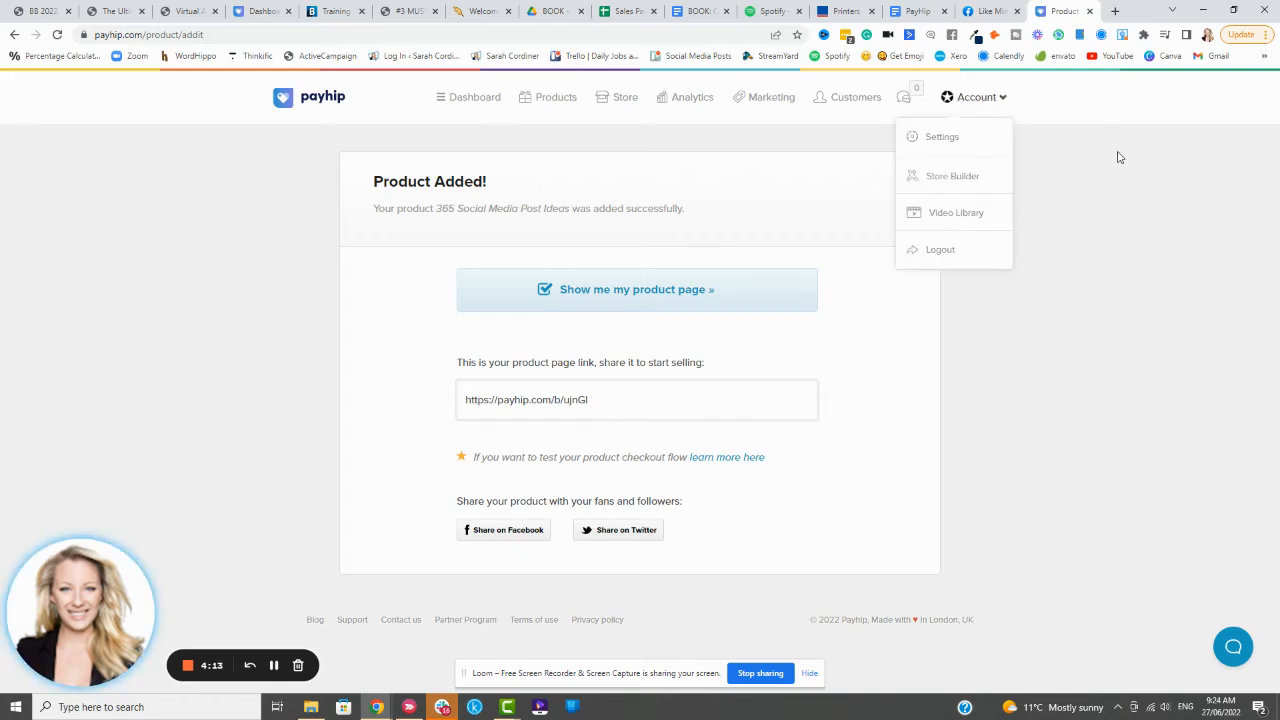
pyautogui.moveTo(595, 400); pyautogui.dragTo(420, 400)
pyautogui.hotkey('ctrl', 'c')
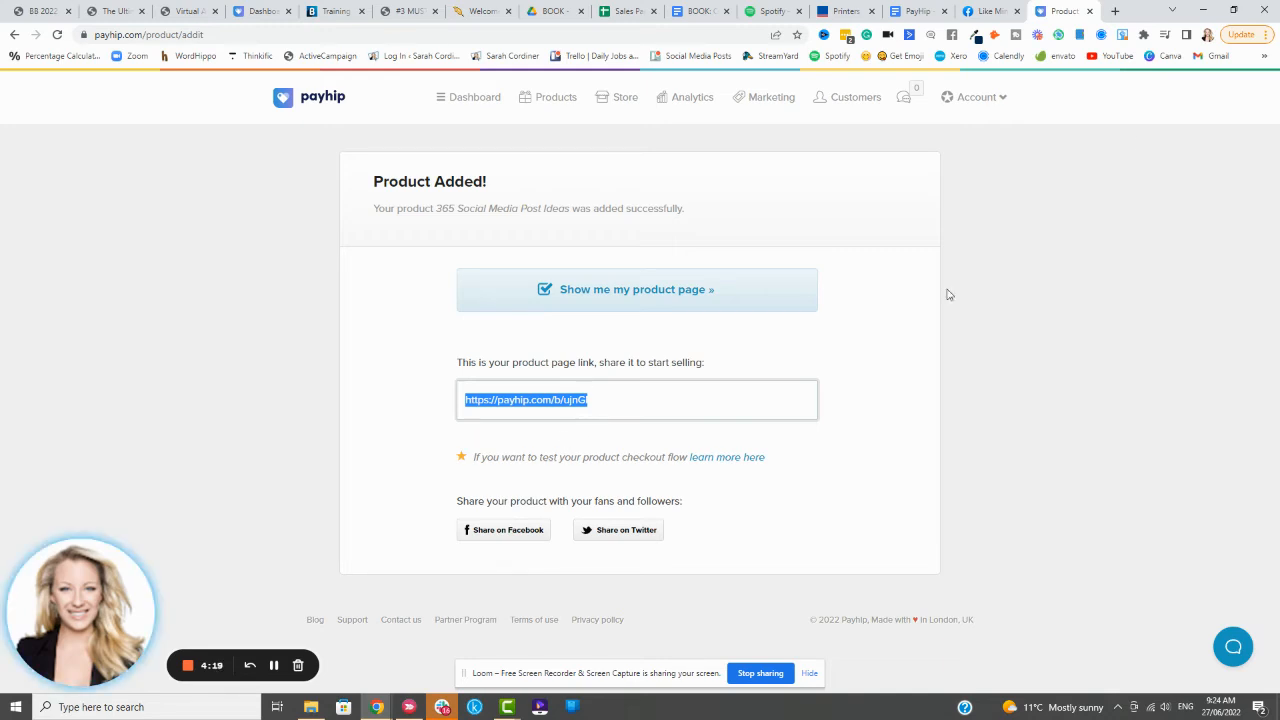
pyautogui.hotkey('ctrl', 't')
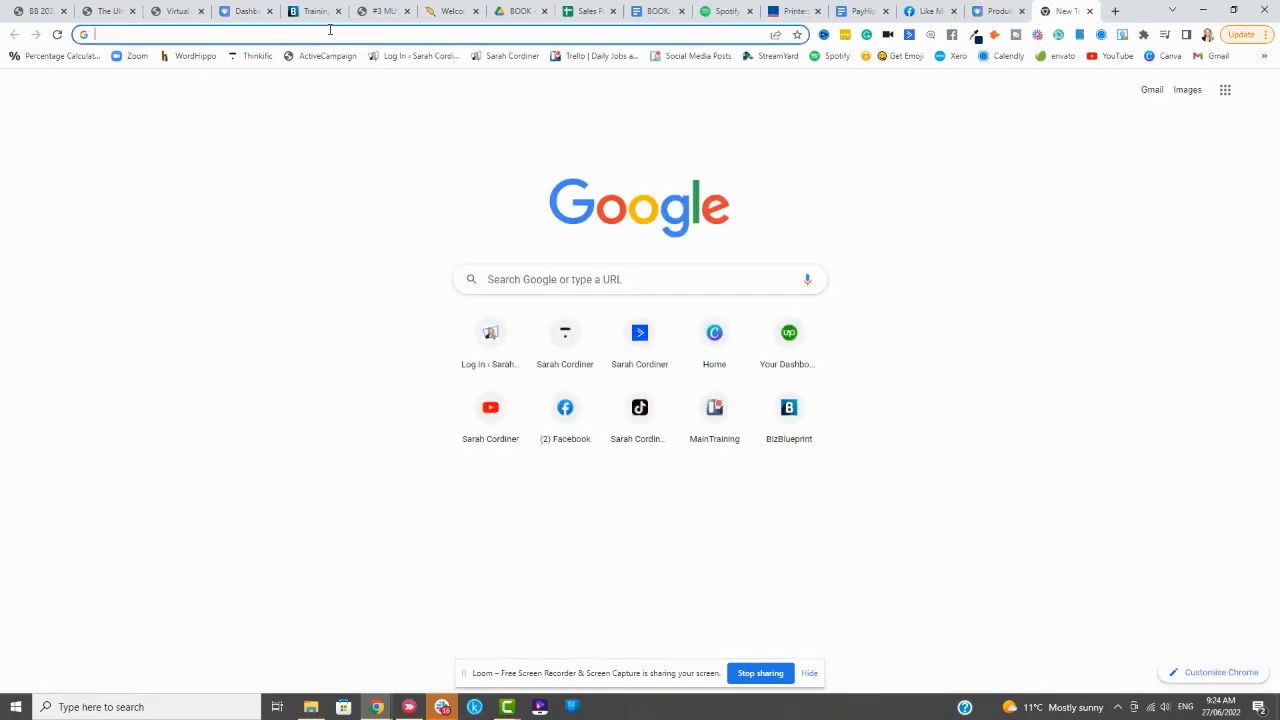
pyautogui.hotkey('ctrl', 'v')
pyautogui.press('Return')
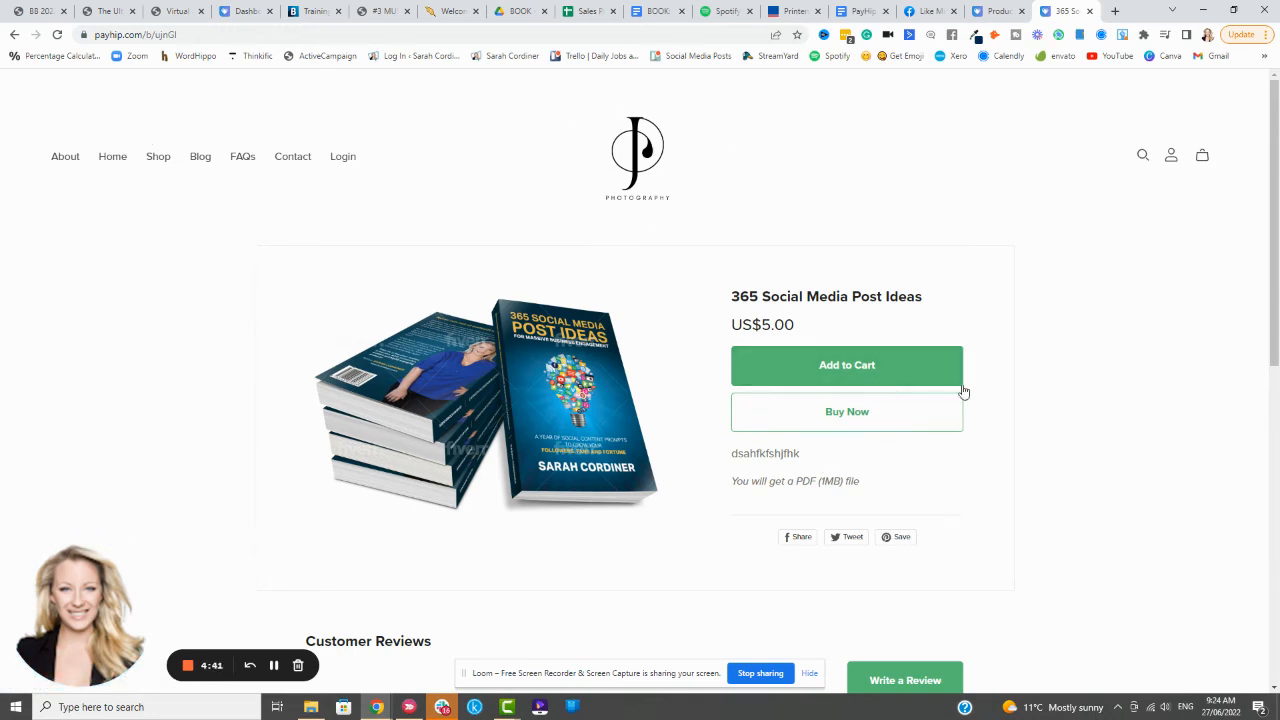
pyautogui.scroll(-1, 965, 390)
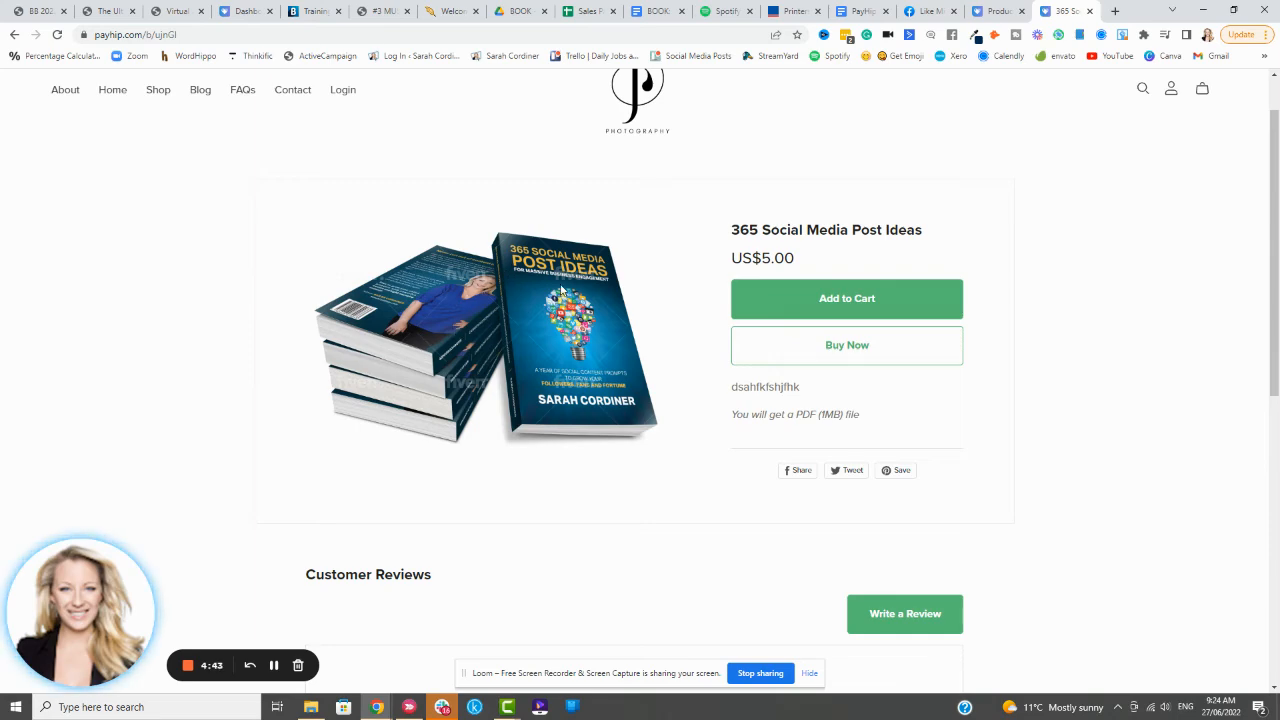
# Look over the ebook's sales page and add 365 Social Media Post Ideas to the cart.
pyautogui.scroll(-4, 560, 288)
pyautogui.scroll(5, 563, 284)
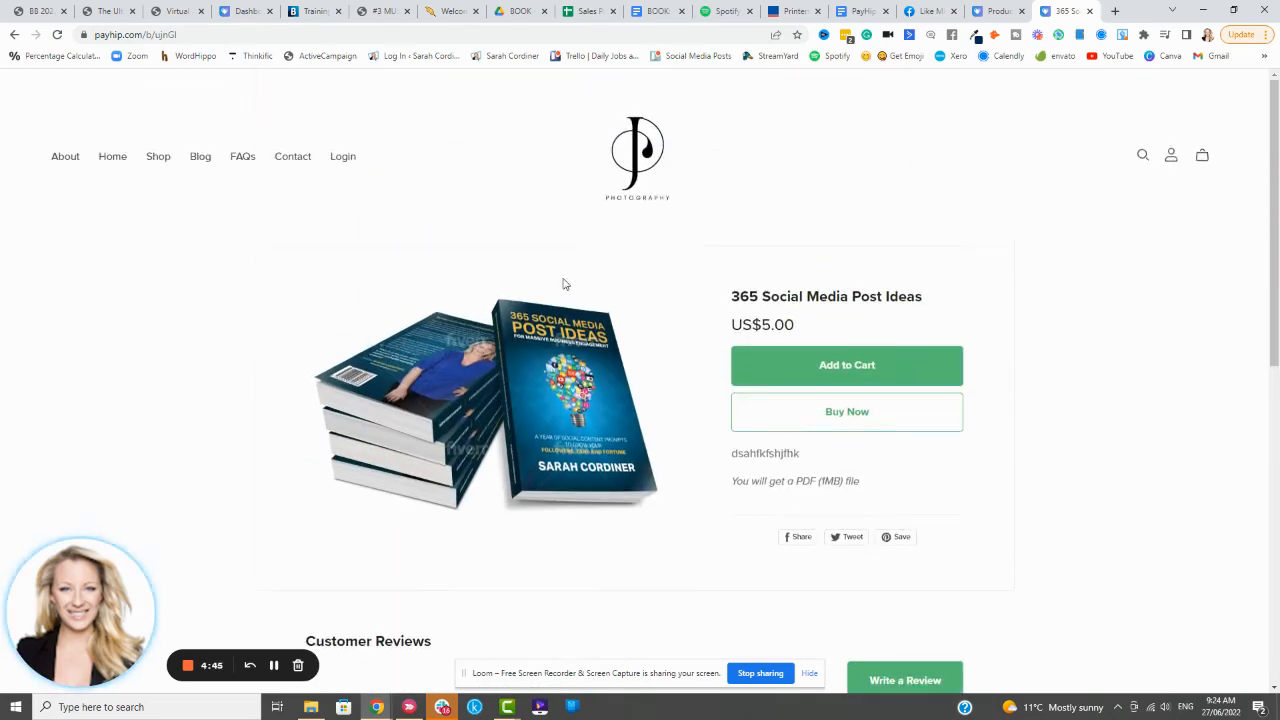
pyautogui.scroll(-4, 563, 280)
pyautogui.scroll(-2, 565, 278)
pyautogui.scroll(5, 566, 277)
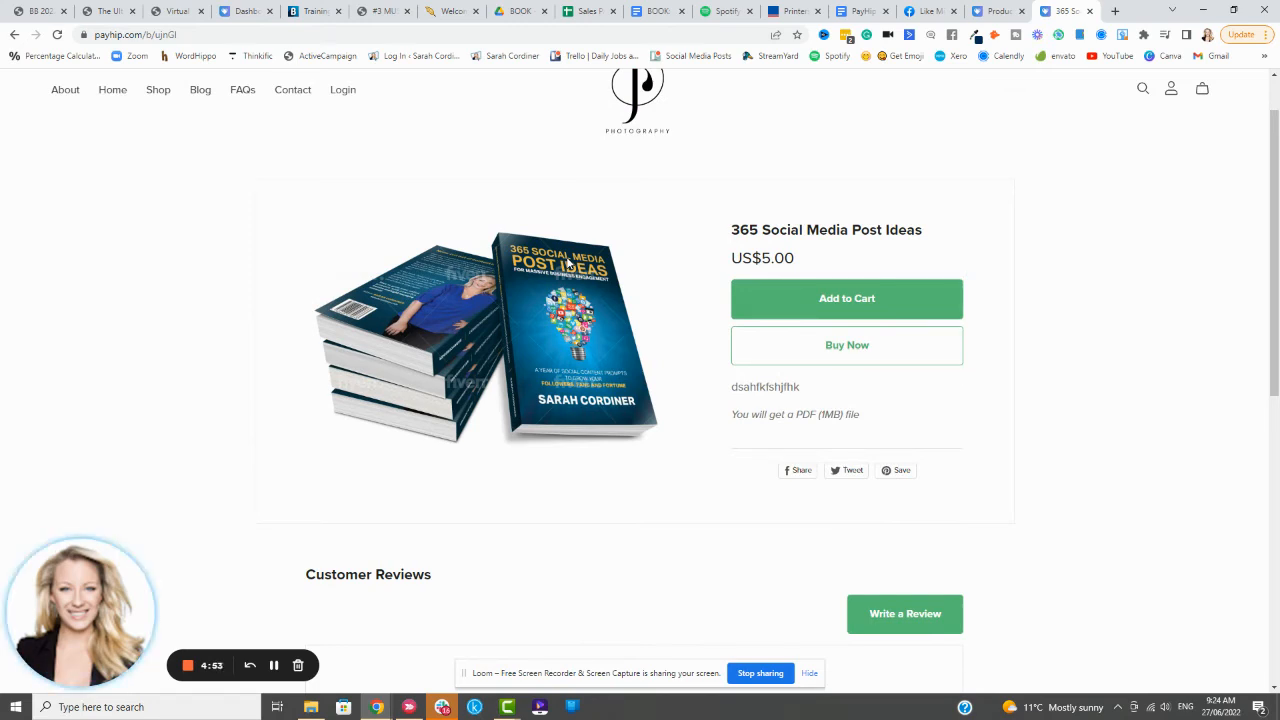
pyautogui.click(830, 315)
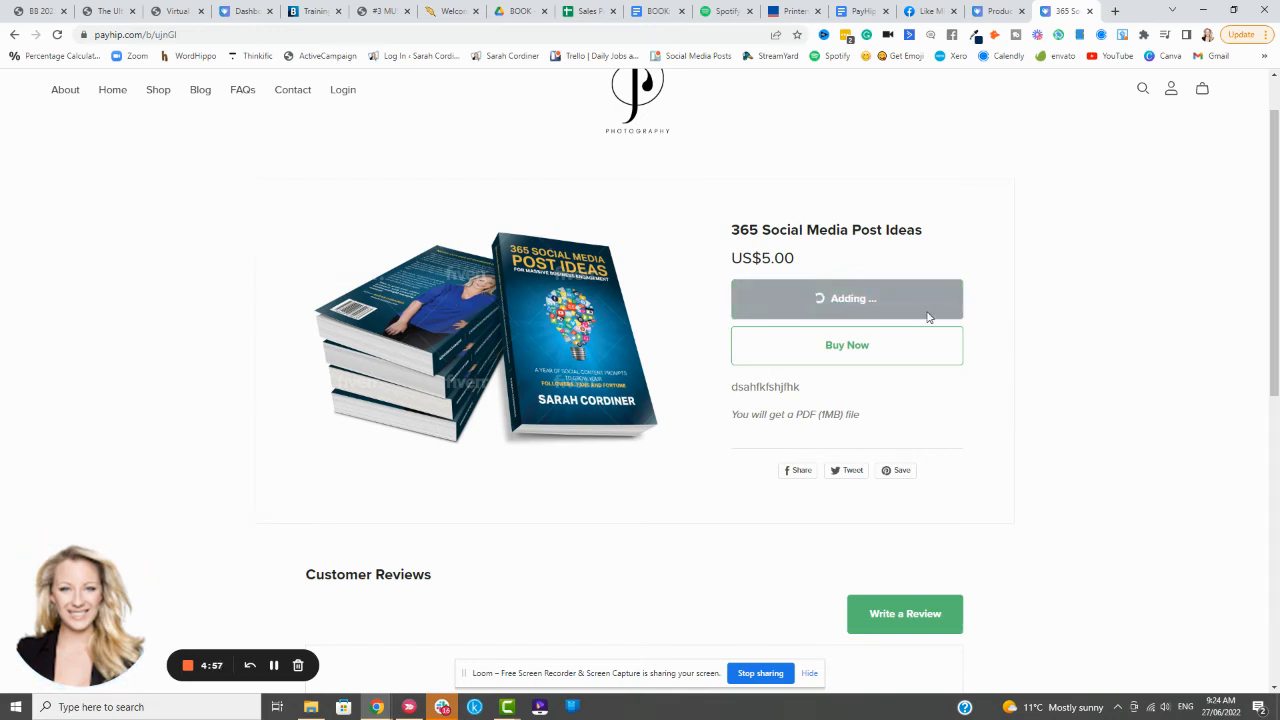
# View the cart contents and the ebook's checkout form, closing both without purchasing.
pyautogui.click(1200, 89)
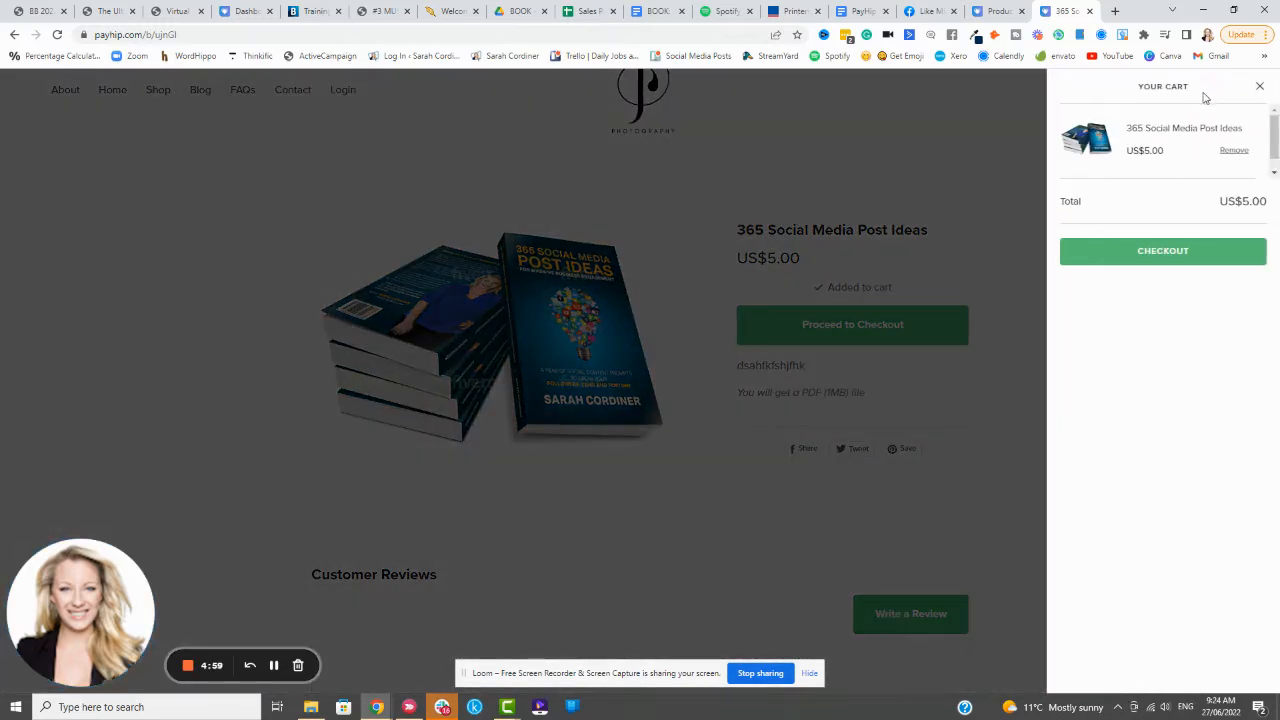
pyautogui.click(1258, 88)
pyautogui.click(852, 327)
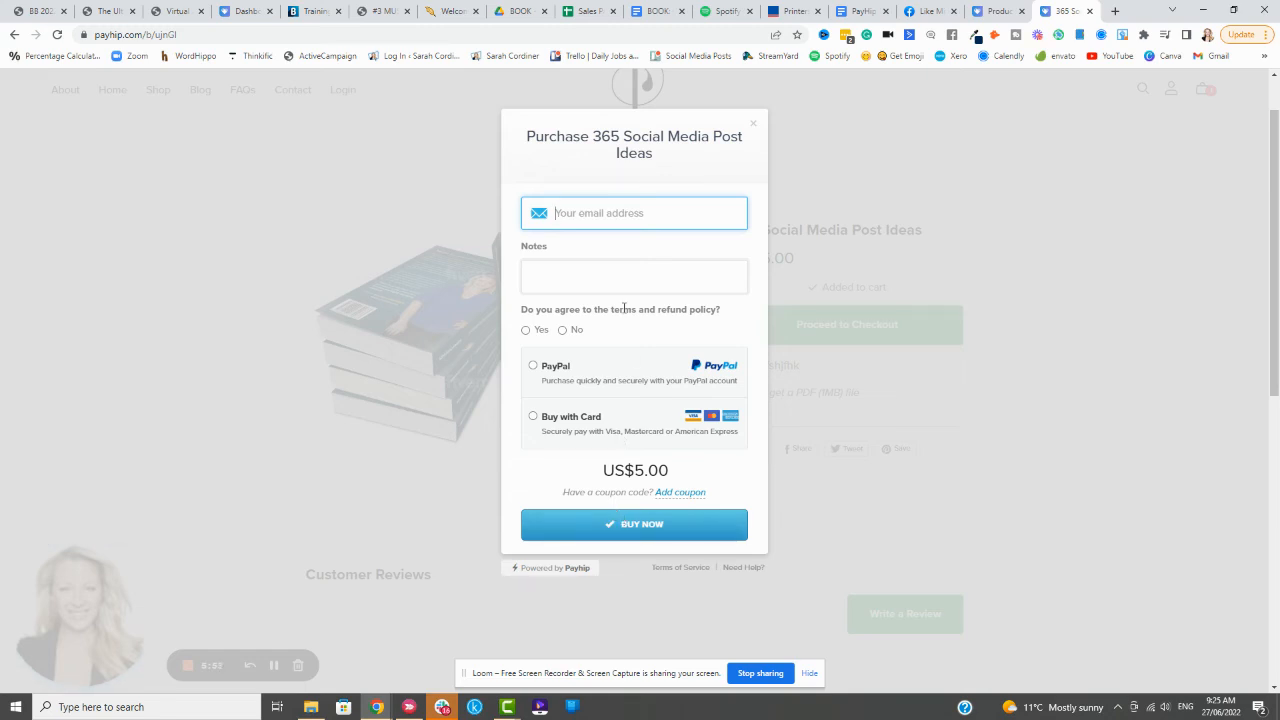
pyautogui.click(753, 123)
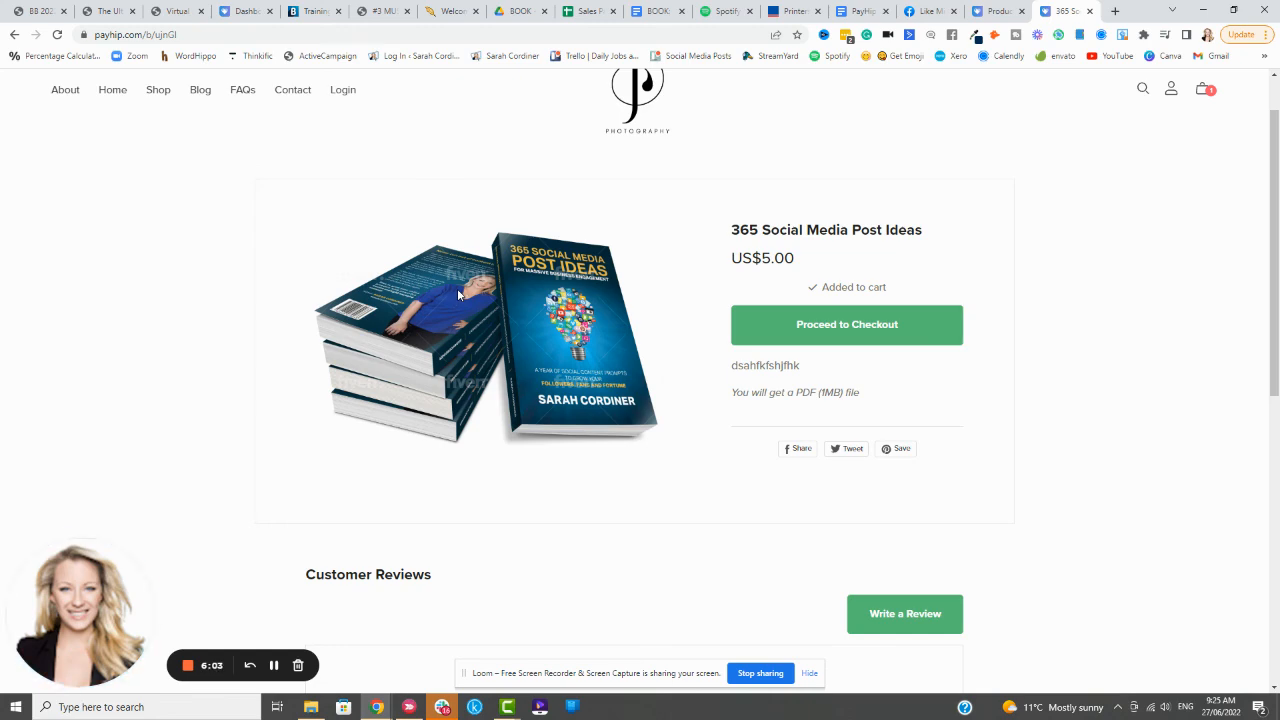
# Examine the sales page's product details, customer reviews section and related product suggestions.
pyautogui.scroll(-1, 679, 274)
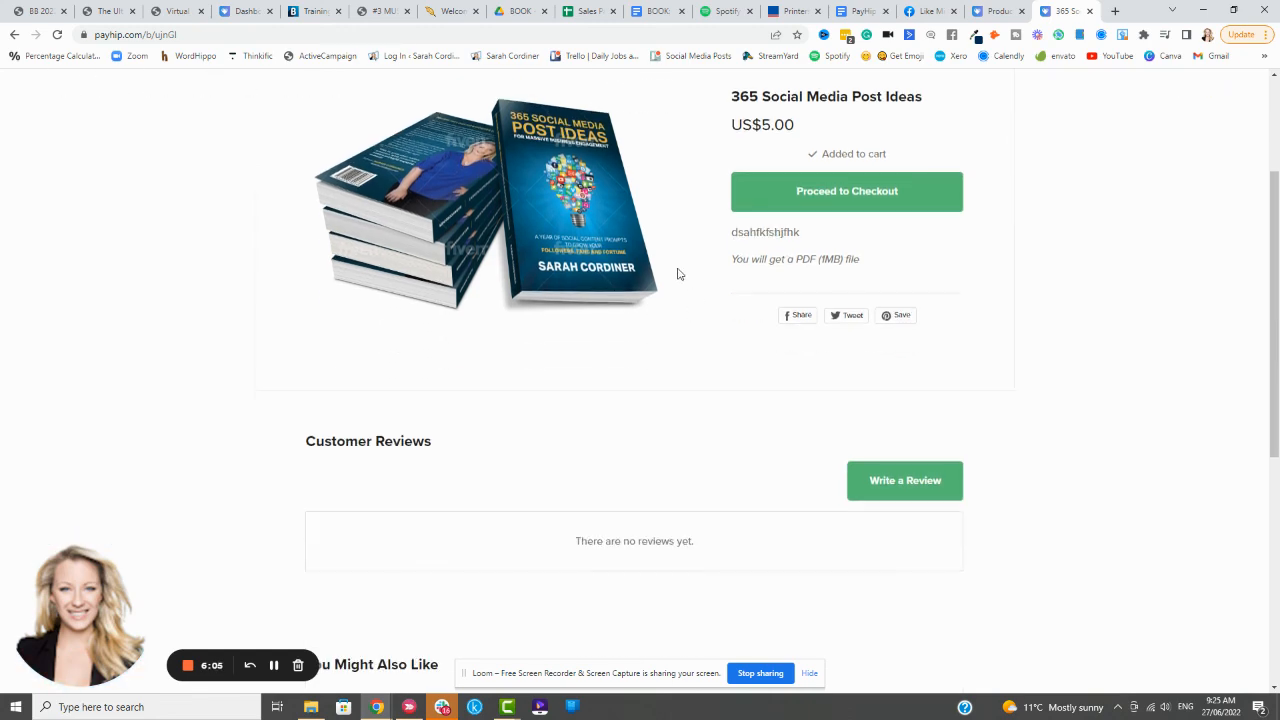
pyautogui.scroll(1, 677, 274)
pyautogui.scroll(-3, 677, 274)
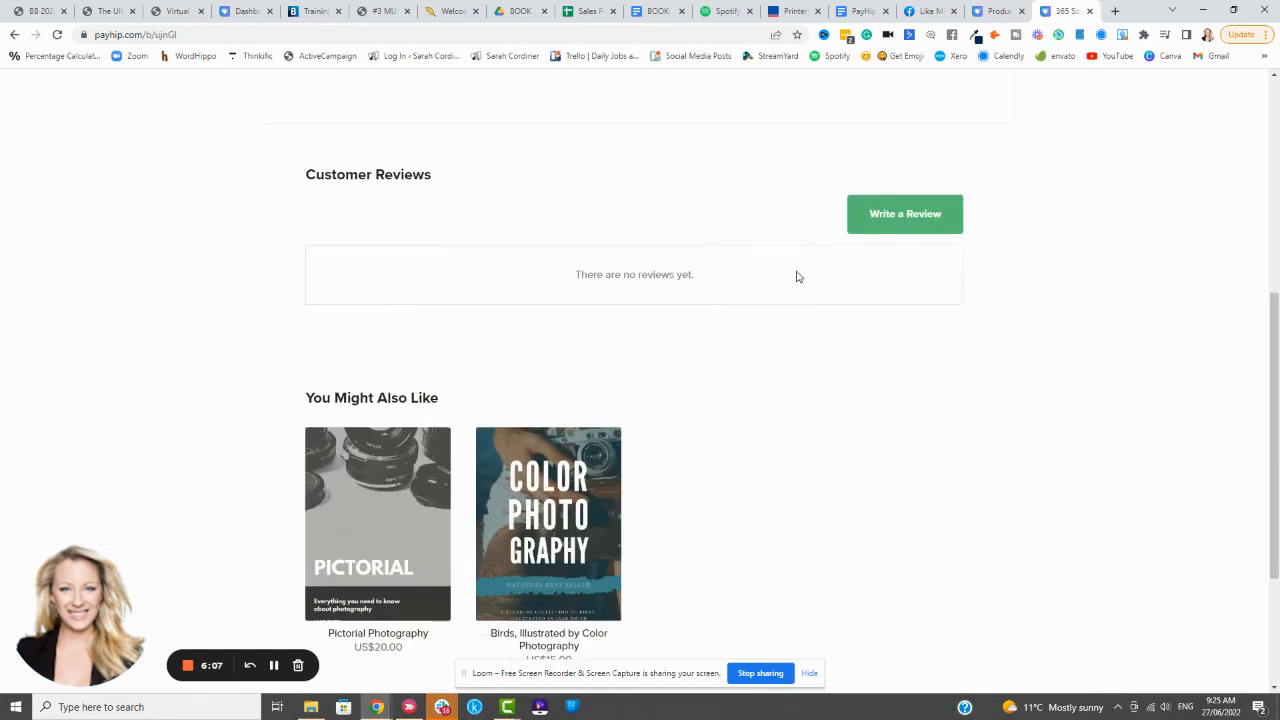
pyautogui.scroll(4, 797, 276)
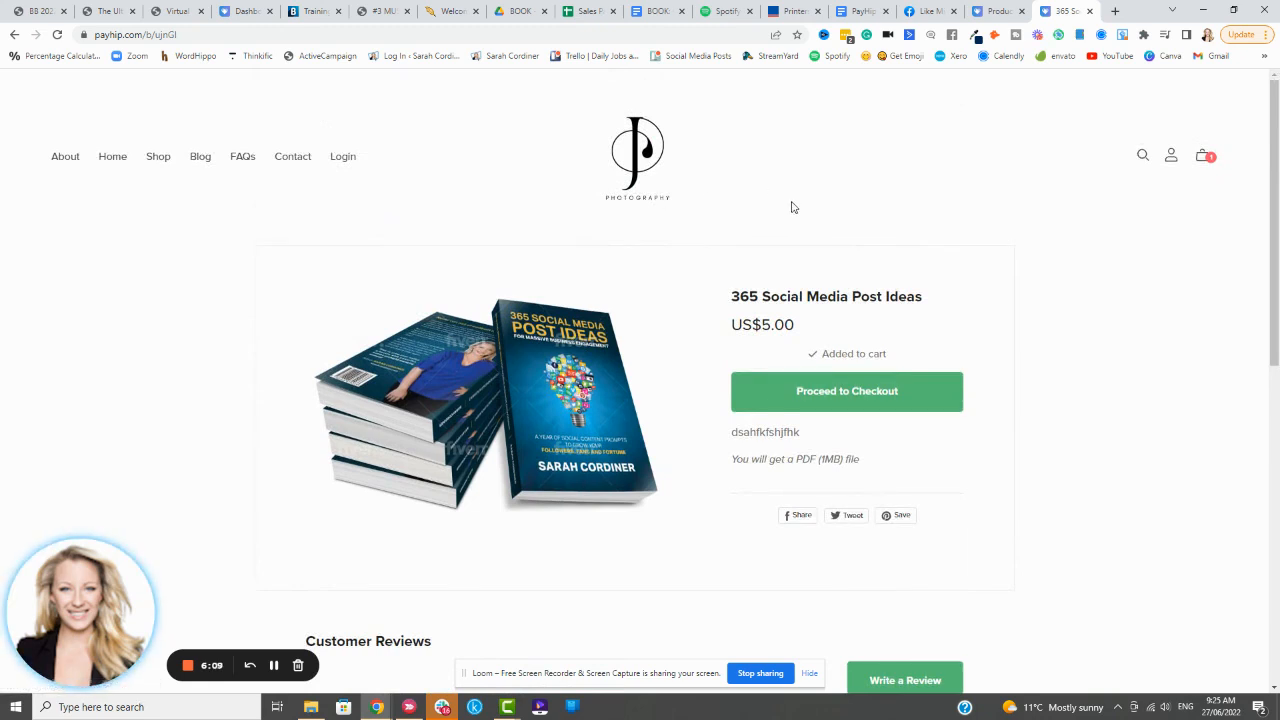
pyautogui.scroll(-1, 791, 207)
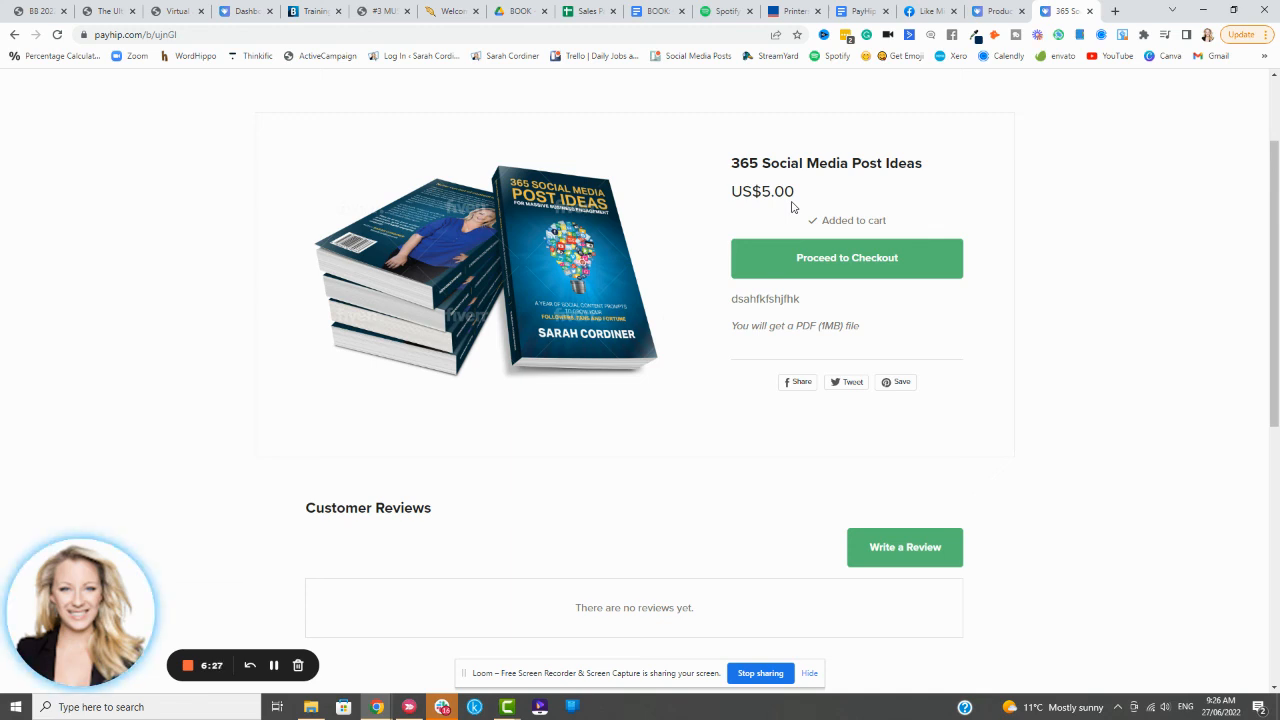
pyautogui.scroll(1, 791, 206)
pyautogui.scroll(-1, 791, 206)
pyautogui.scroll(1, 568, 284)
pyautogui.scroll(-1, 568, 284)
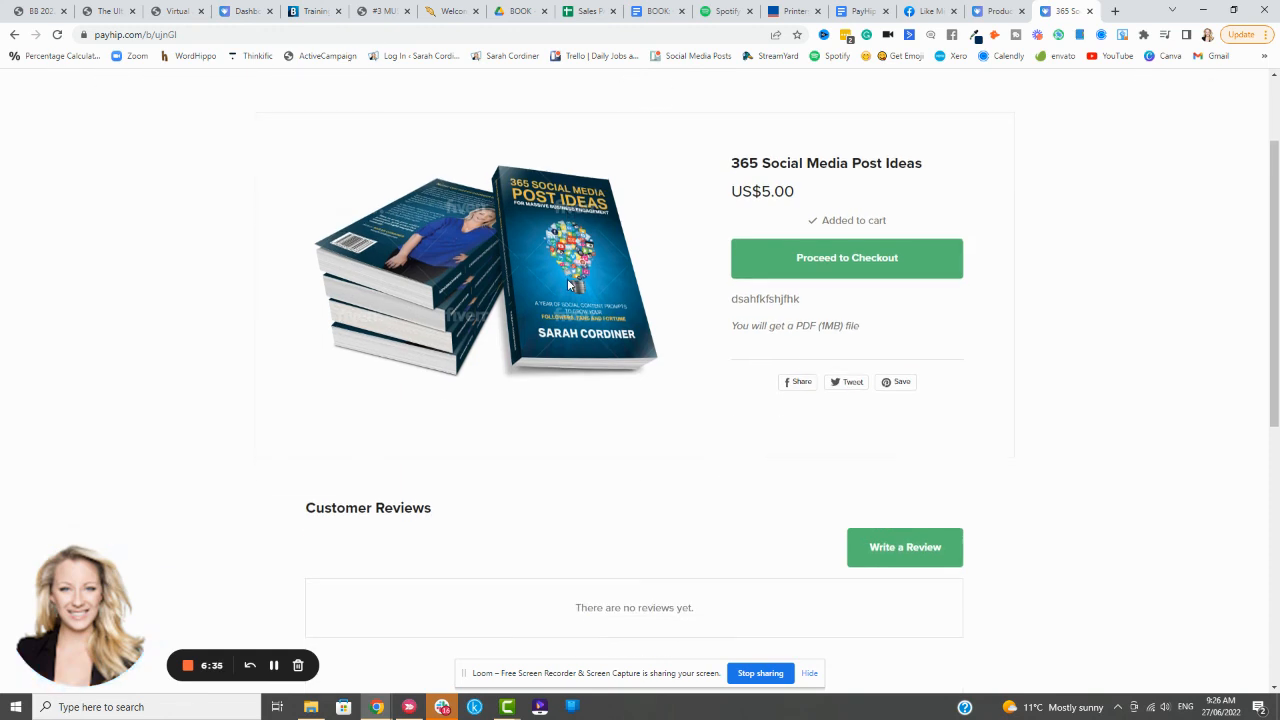